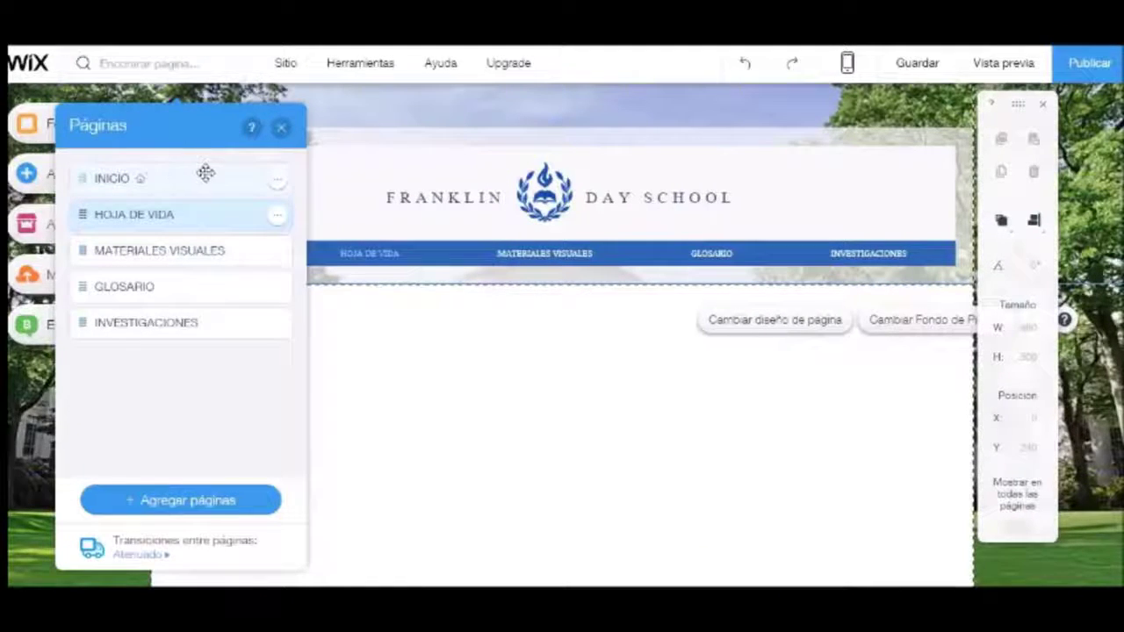
Check the five page names in the Páginas list, then close the list
{"action": "left_click", "coordinate": [511, 111]}
Scroll the home page and inspect the upcoming events section and its options menu
{"action": "scroll", "coordinate": [629, 279], "scroll_direction": "down", "scroll_amount": 3}
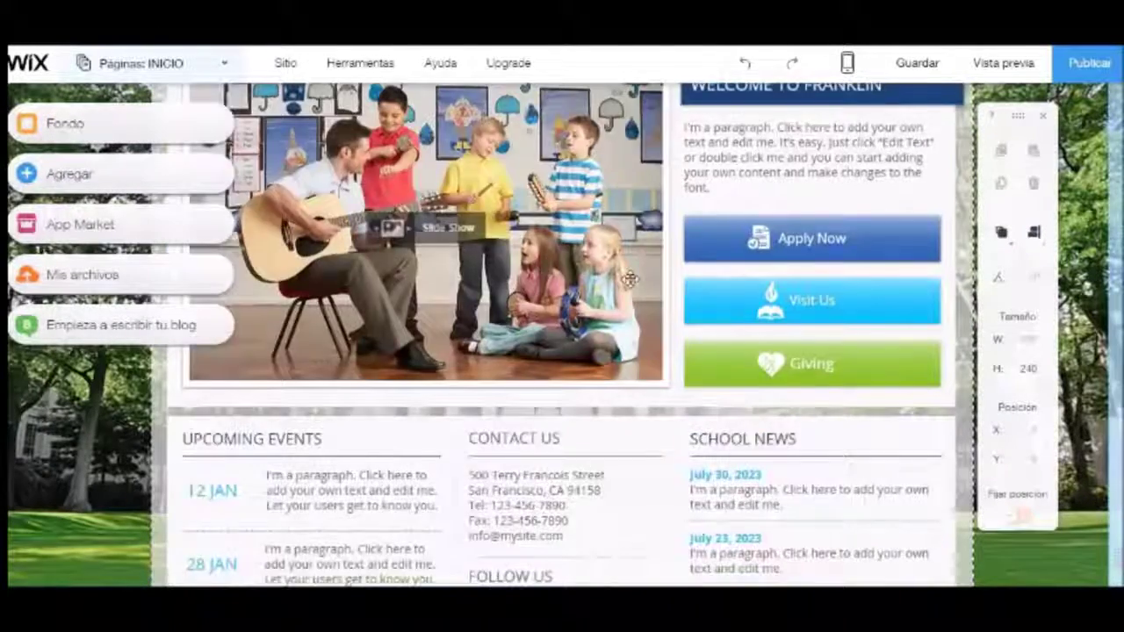
{"action": "scroll", "coordinate": [628, 279], "scroll_direction": "down", "scroll_amount": 3}
{"action": "scroll", "coordinate": [431, 316], "scroll_direction": "up", "scroll_amount": 2}
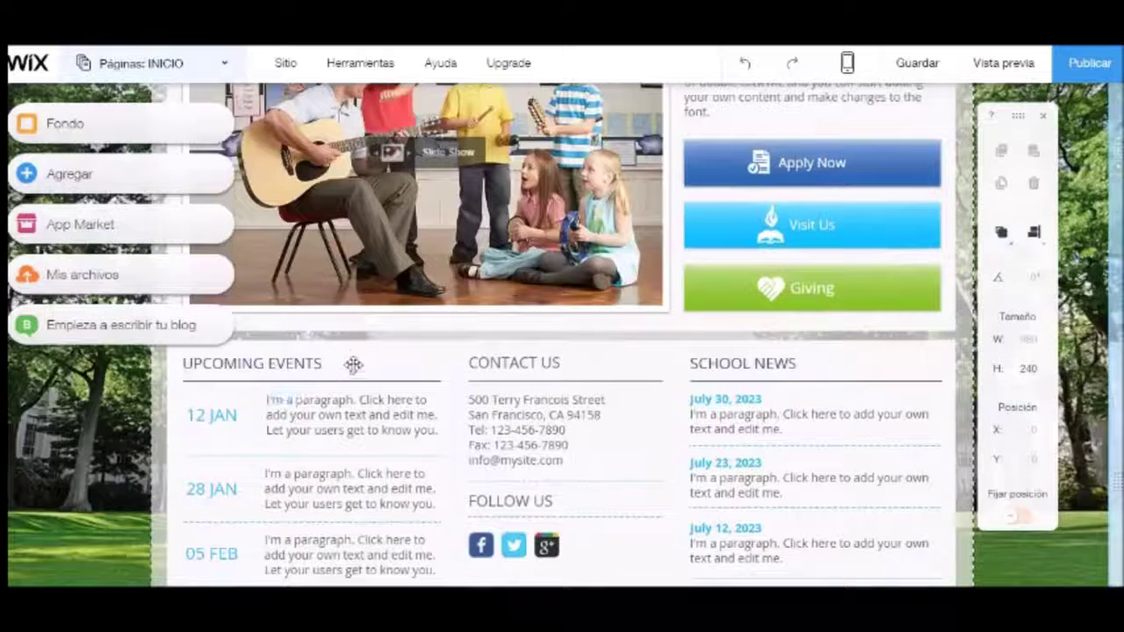
{"action": "left_click", "coordinate": [178, 362]}
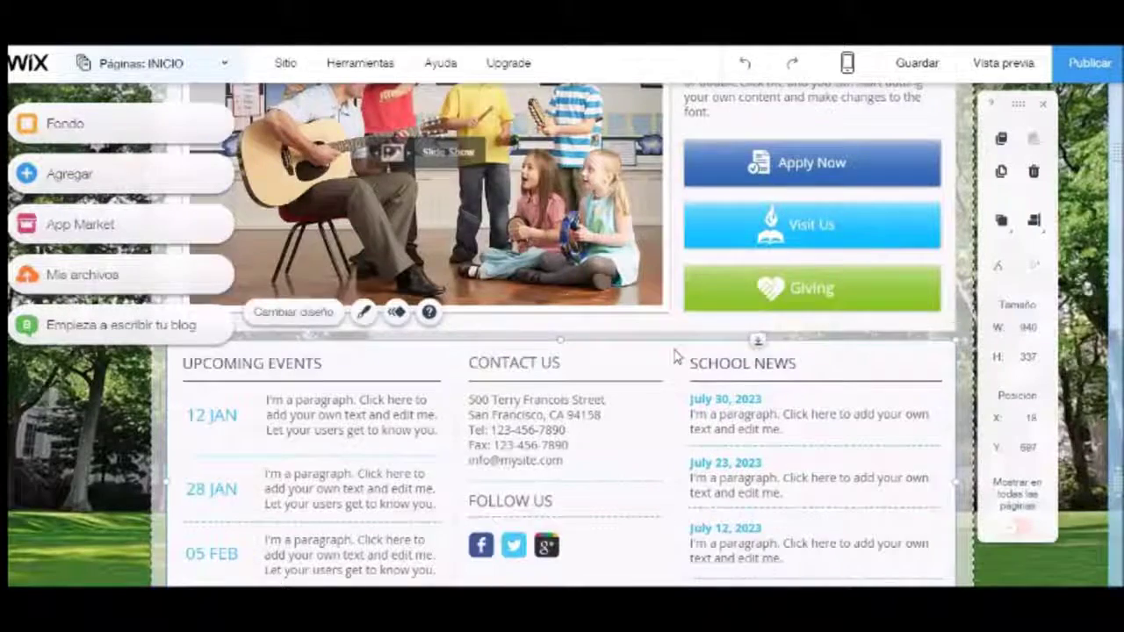
{"action": "scroll", "coordinate": [674, 356], "scroll_direction": "up", "scroll_amount": 2}
{"action": "right_click", "coordinate": [675, 453]}
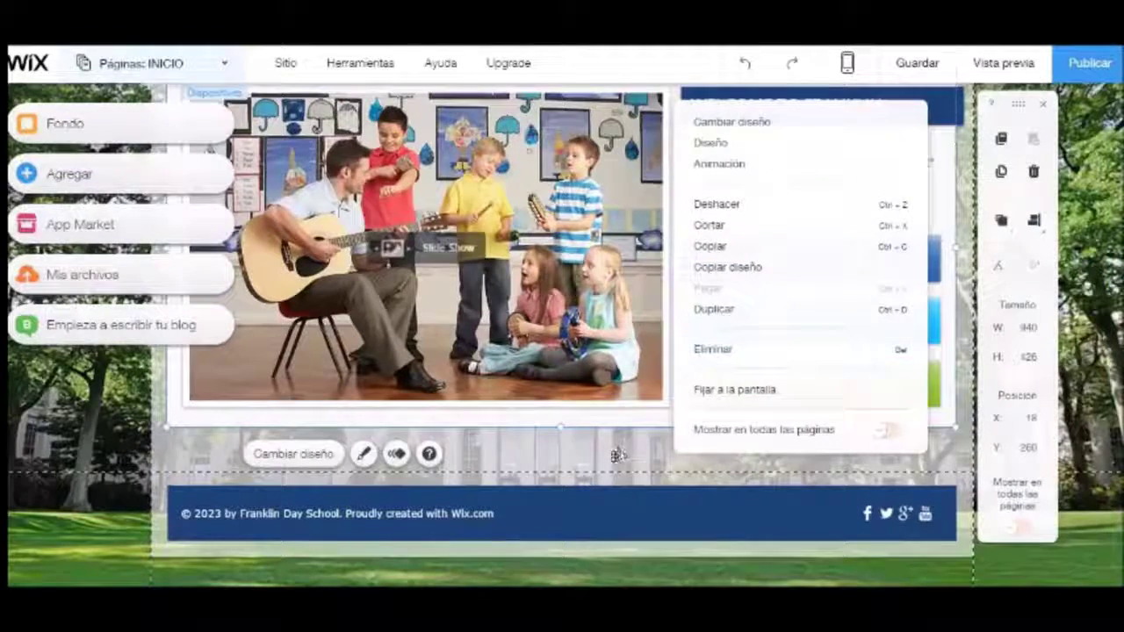
{"action": "left_click", "coordinate": [618, 454]}
{"action": "scroll", "coordinate": [612, 413], "scroll_direction": "up", "scroll_amount": 2}
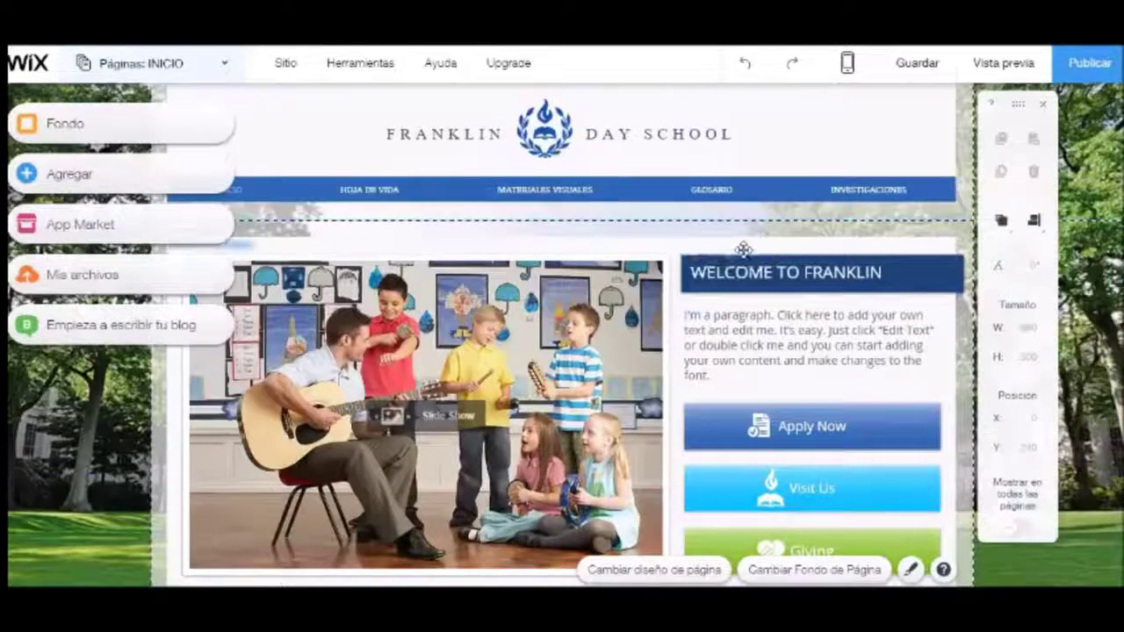
Delete the Apply Now, Visit Us and Giving buttons beneath the WELCOME TO FRANKLIN text
{"action": "left_click", "coordinate": [694, 270]}
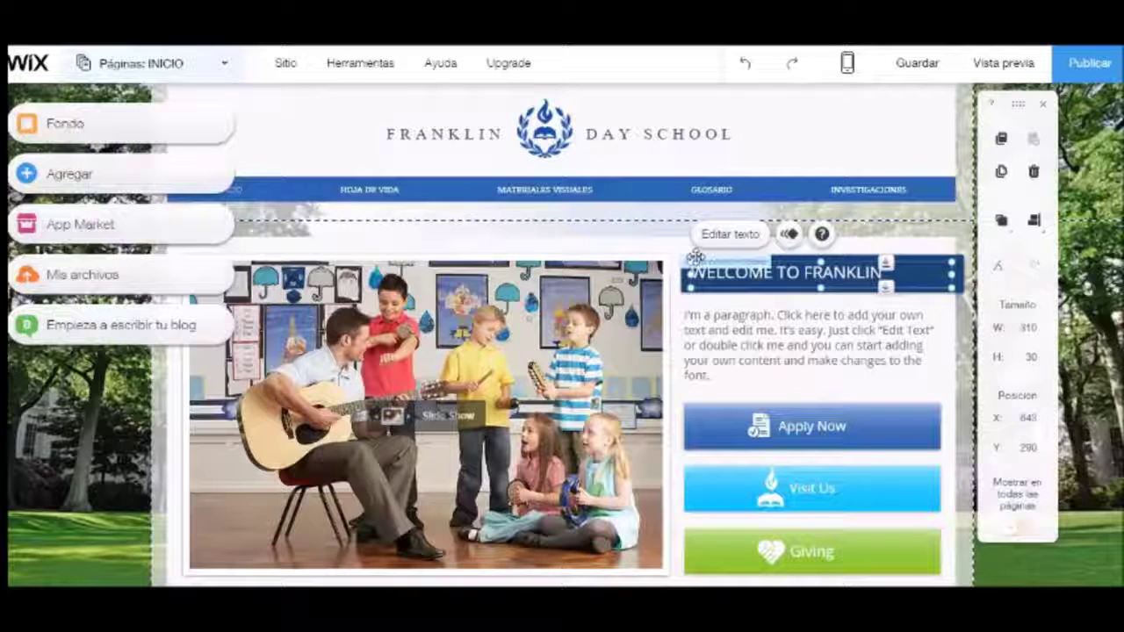
{"action": "left_click", "coordinate": [686, 277]}
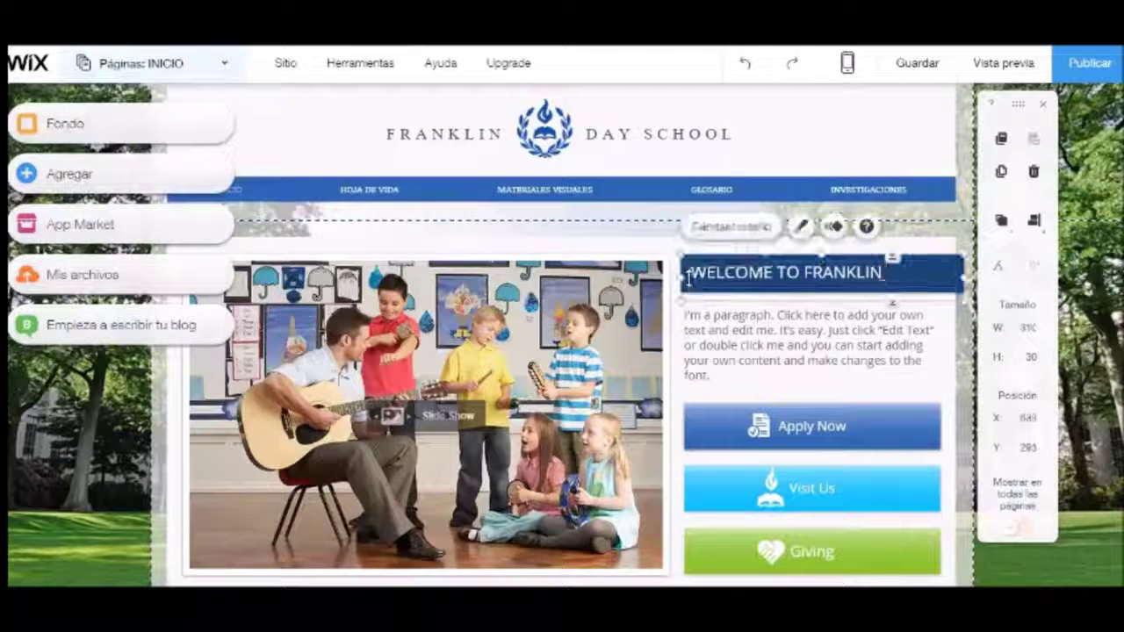
{"action": "left_click", "coordinate": [780, 367]}
{"action": "left_click", "coordinate": [799, 420]}
{"action": "key", "text": "Delete"}
{"action": "left_click", "coordinate": [852, 481]}
{"action": "key", "text": "Delete"}
{"action": "left_click", "coordinate": [770, 535]}
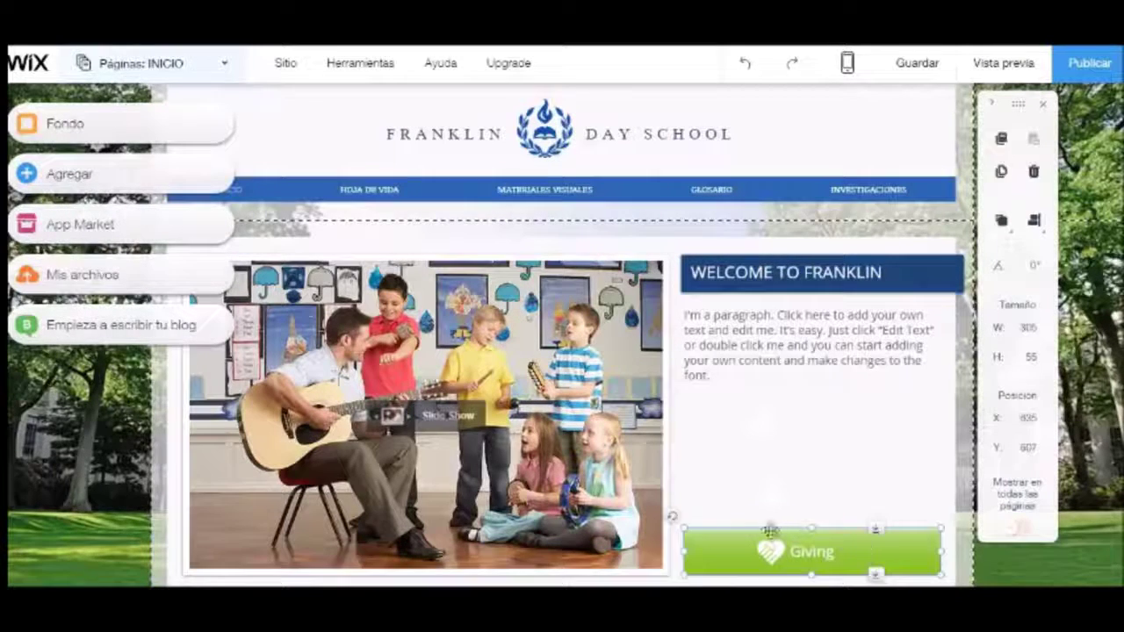
{"action": "key", "text": "Delete"}
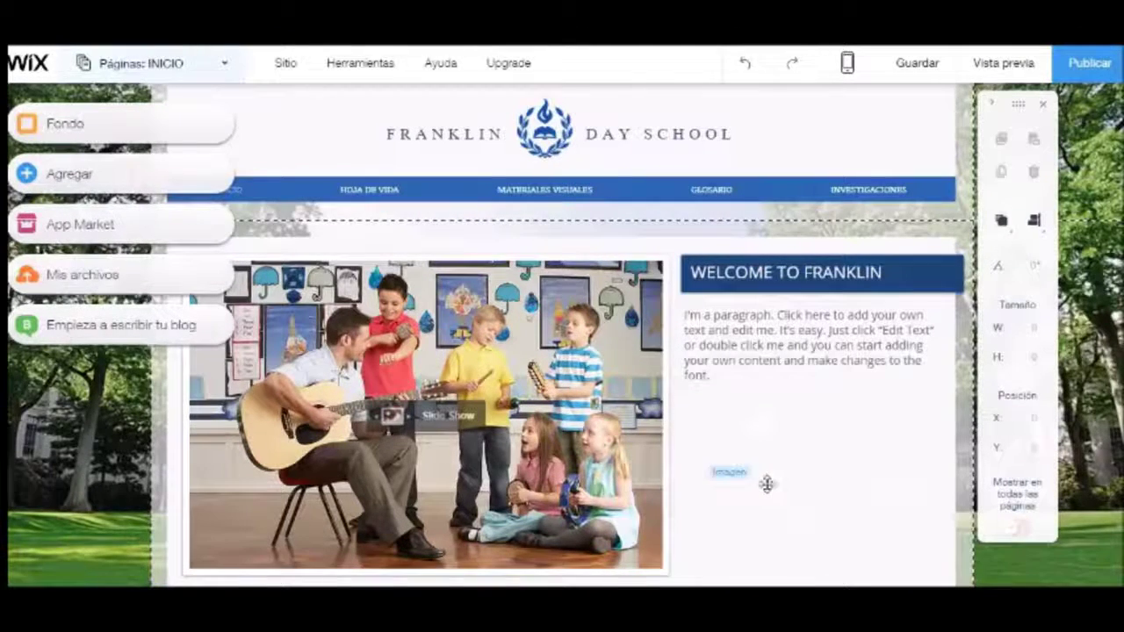
{"action": "left_click", "coordinate": [769, 444]}
{"action": "left_click", "coordinate": [760, 428]}
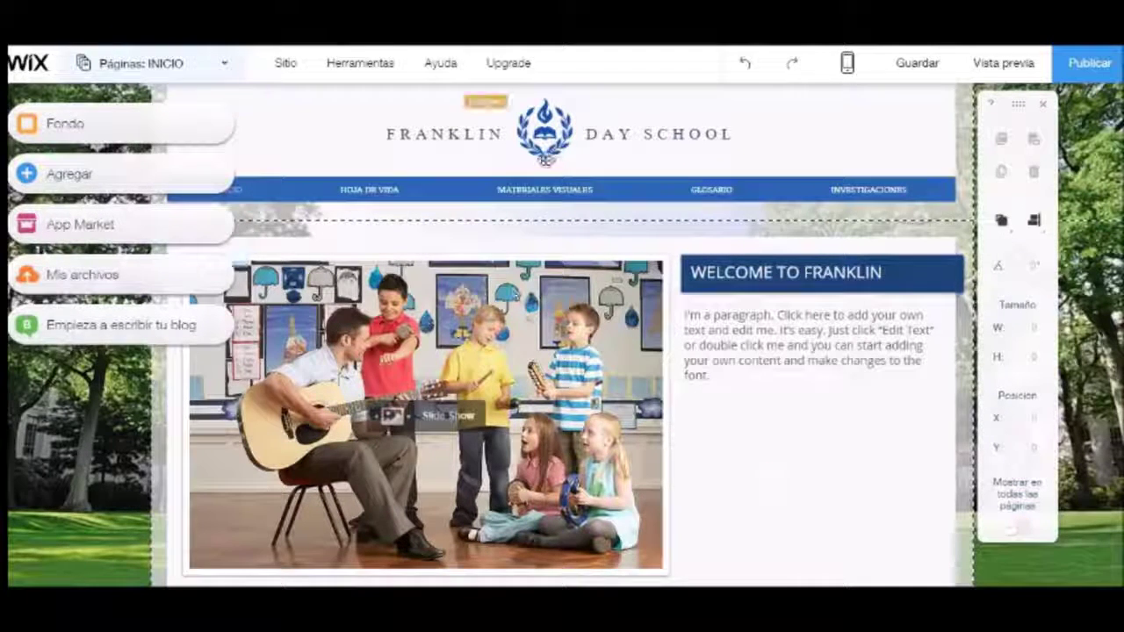
Delete the slideshow and move the welcome paragraph lower left, widened to two lines
{"action": "left_click", "coordinate": [546, 356]}
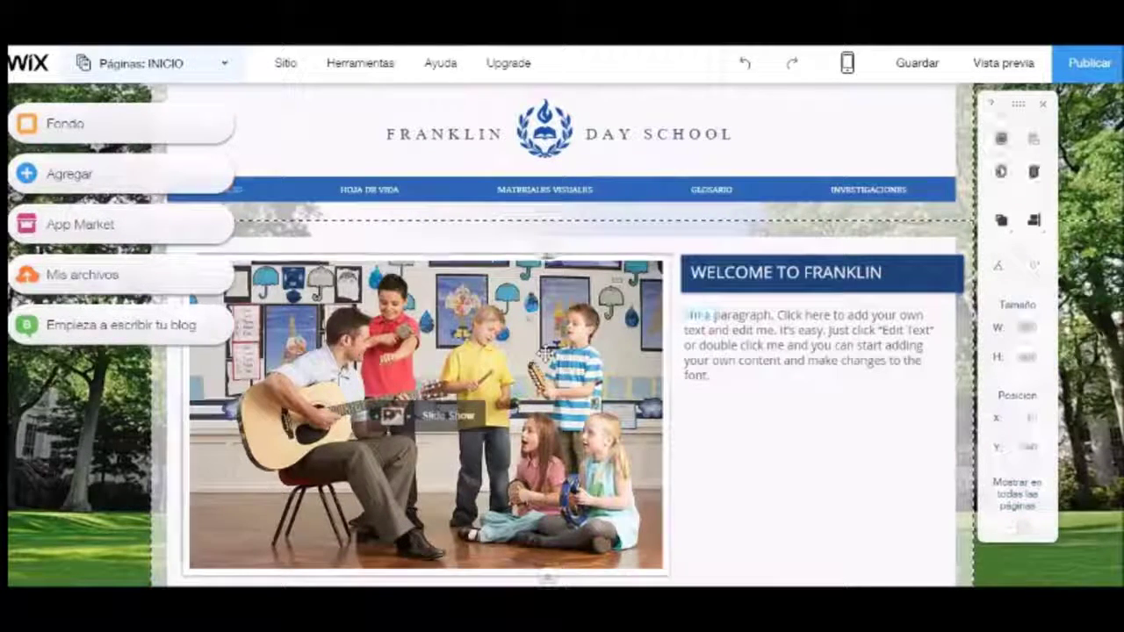
{"action": "key", "text": "Delete"}
{"action": "left_click_drag", "start_coordinate": [811, 330], "coordinate": [636, 522]}
{"action": "left_click_drag", "start_coordinate": [436, 543], "coordinate": [208, 546]}
{"action": "left_click_drag", "start_coordinate": [763, 547], "coordinate": [767, 570]}
Move the WELCOME TO FRANKLIN title to the lower left, just above the paragraph
{"action": "left_click", "coordinate": [818, 272]}
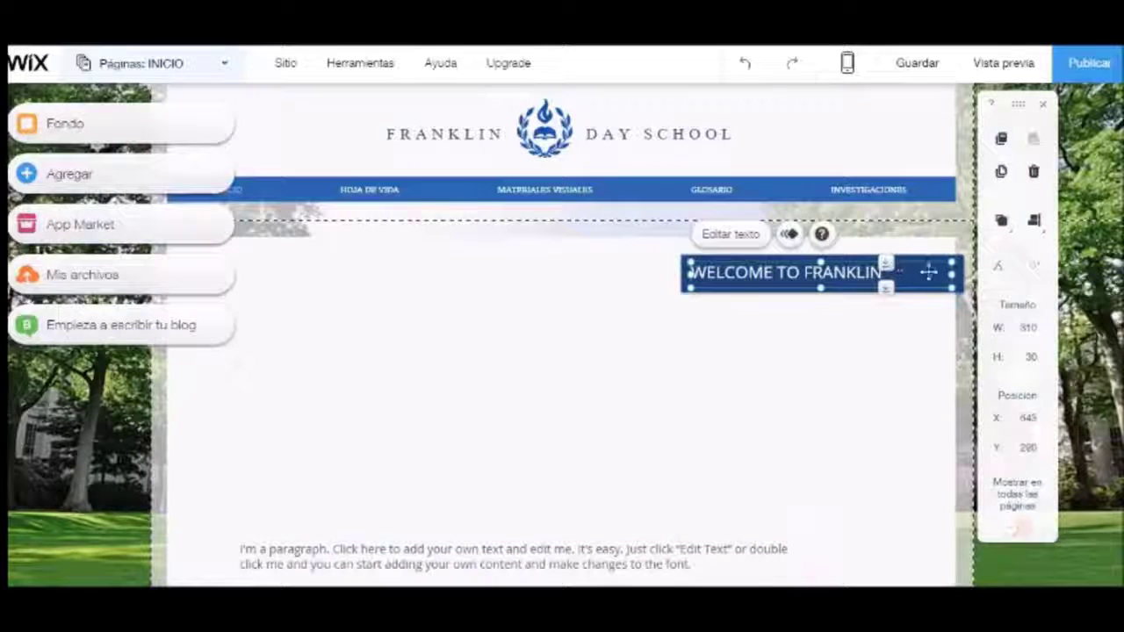
{"action": "left_click_drag", "start_coordinate": [938, 260], "coordinate": [482, 491]}
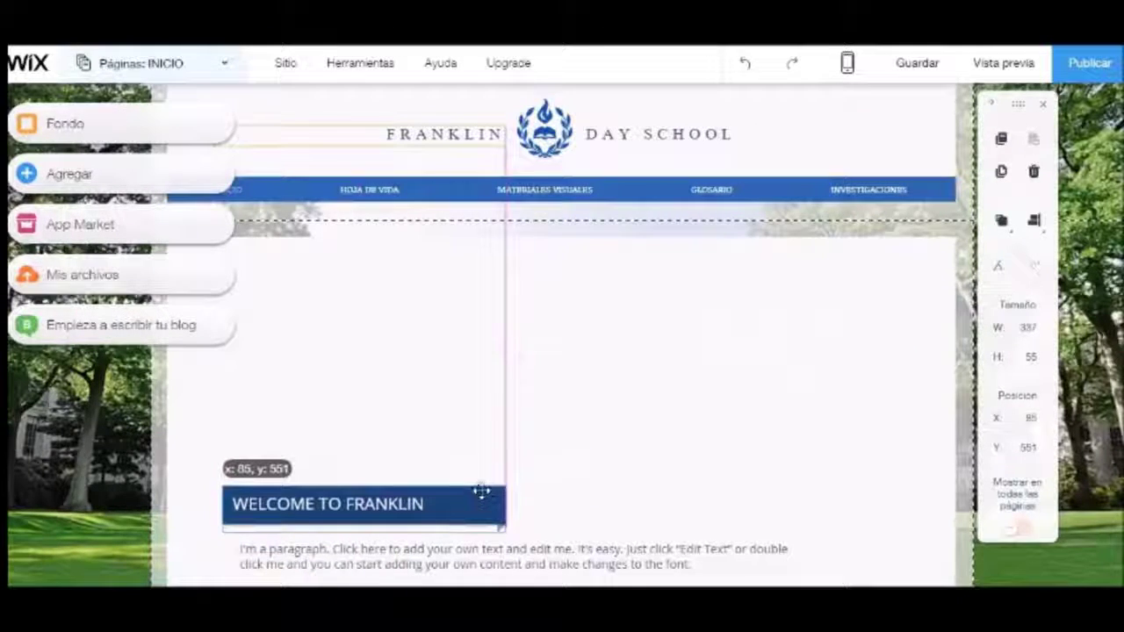
{"action": "left_click", "coordinate": [603, 454]}
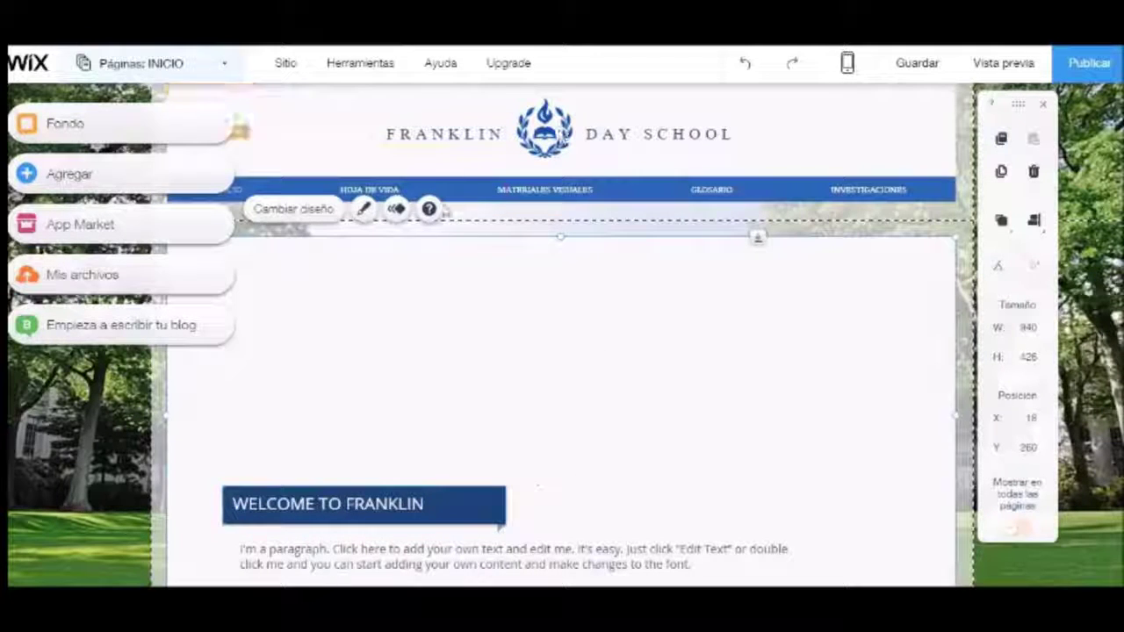
Replace FRANKLIN with UNIVERSIDAD and SCHOOL with CENTRAL in the header name texts
{"action": "left_click", "coordinate": [481, 132]}
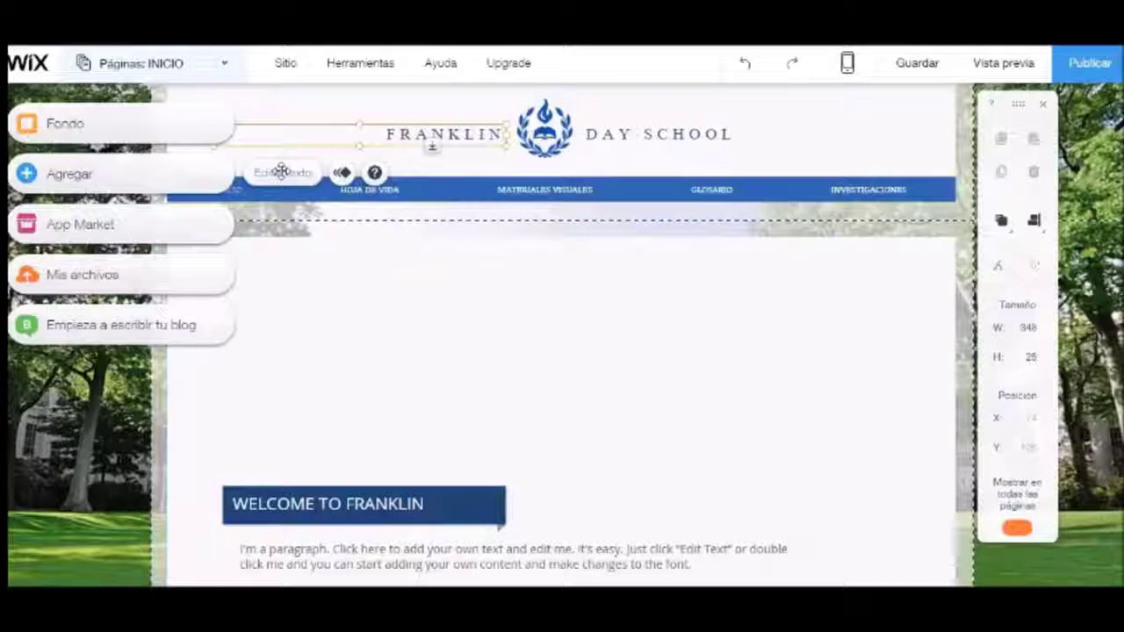
{"action": "left_click", "coordinate": [281, 173]}
{"action": "type", "text": "UNIVER"}
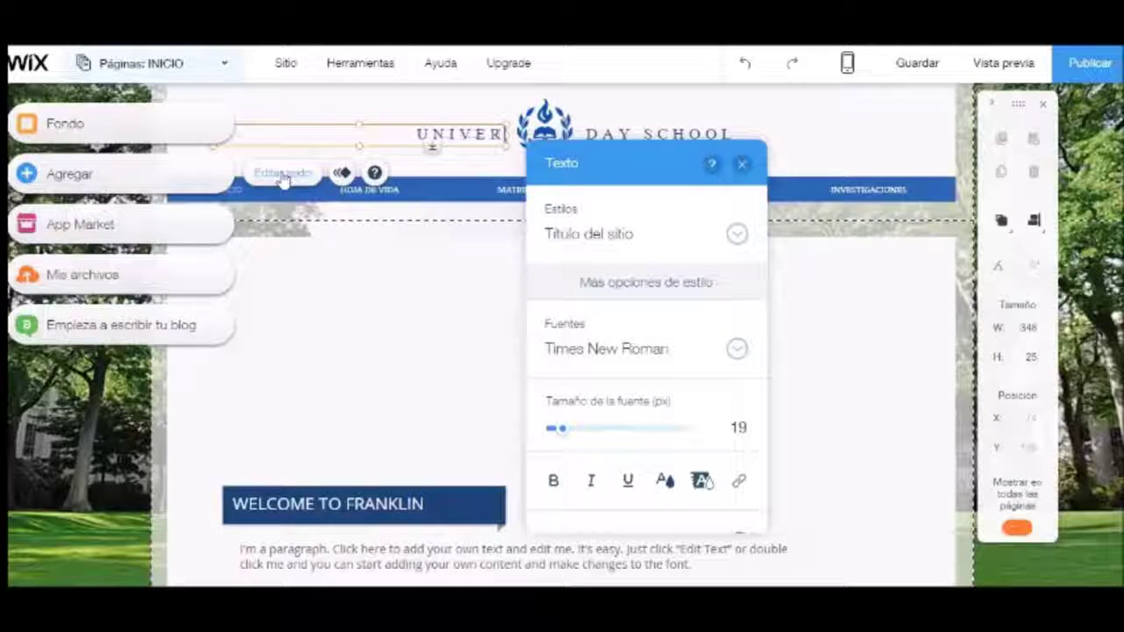
{"action": "type", "text": "SDIAIDAD"}
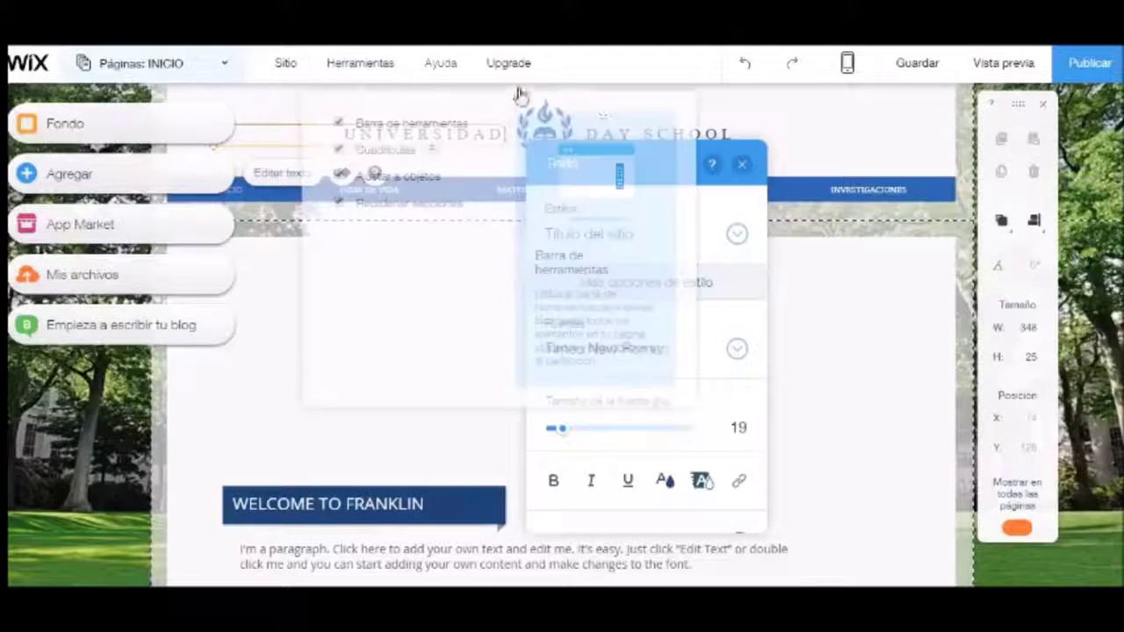
{"action": "left_click", "coordinate": [713, 133]}
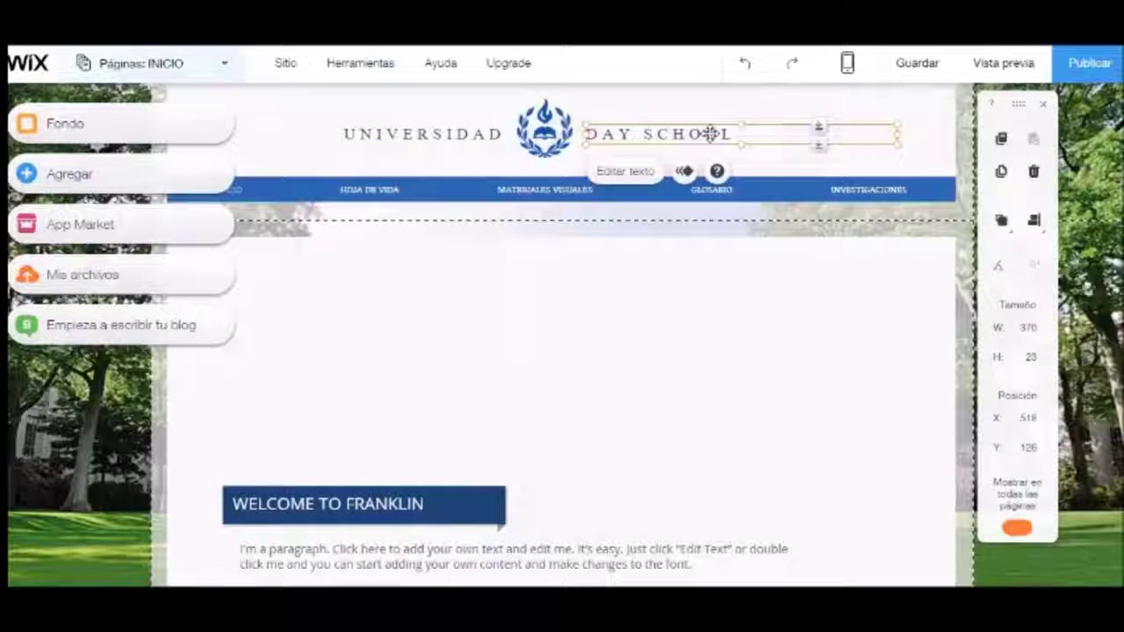
{"action": "double_click", "coordinate": [713, 136]}
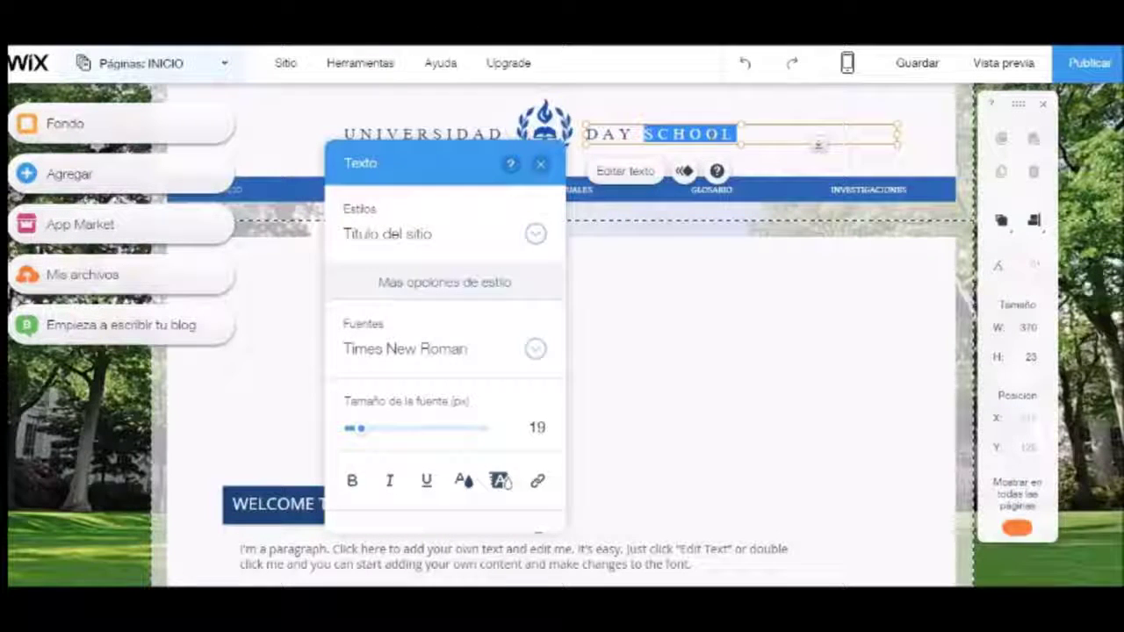
{"action": "key", "text": "BackSpace"}
{"action": "type", "text": "CENTRAL DEL ECUADOR"}
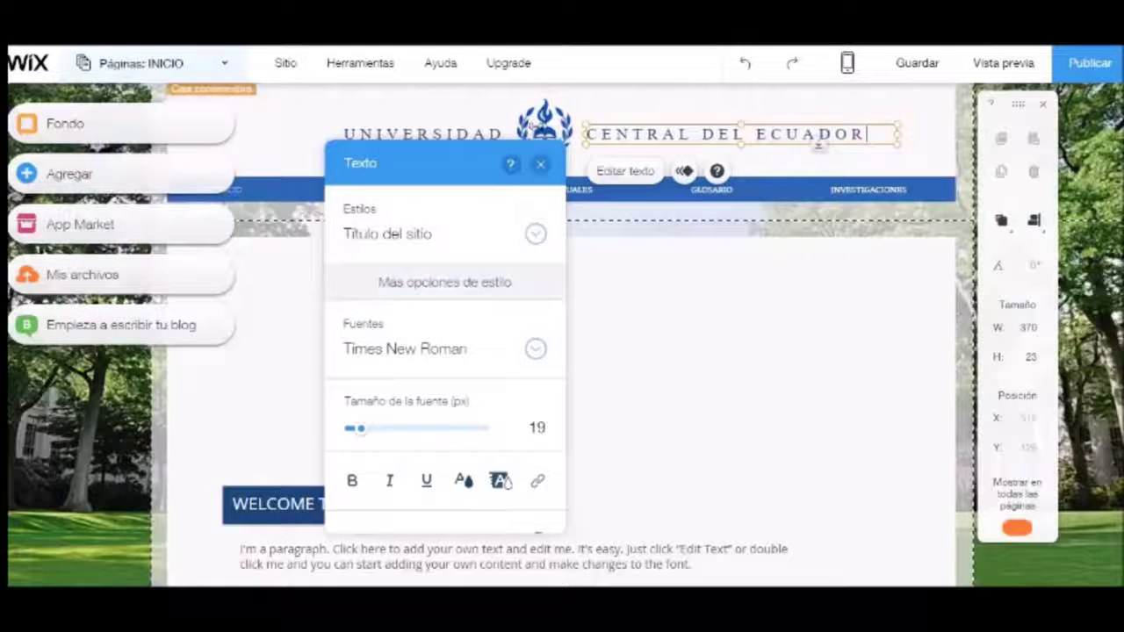
{"action": "left_click", "coordinate": [539, 128]}
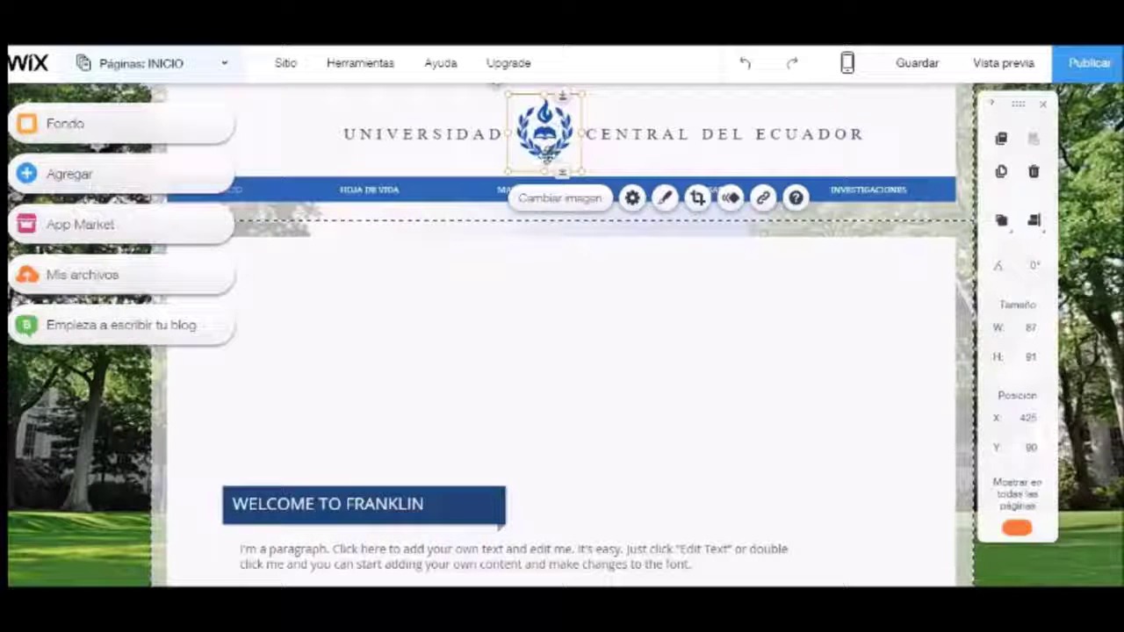
Start replacing the header logo with a new image uploaded from the computer
{"action": "left_click", "coordinate": [551, 197]}
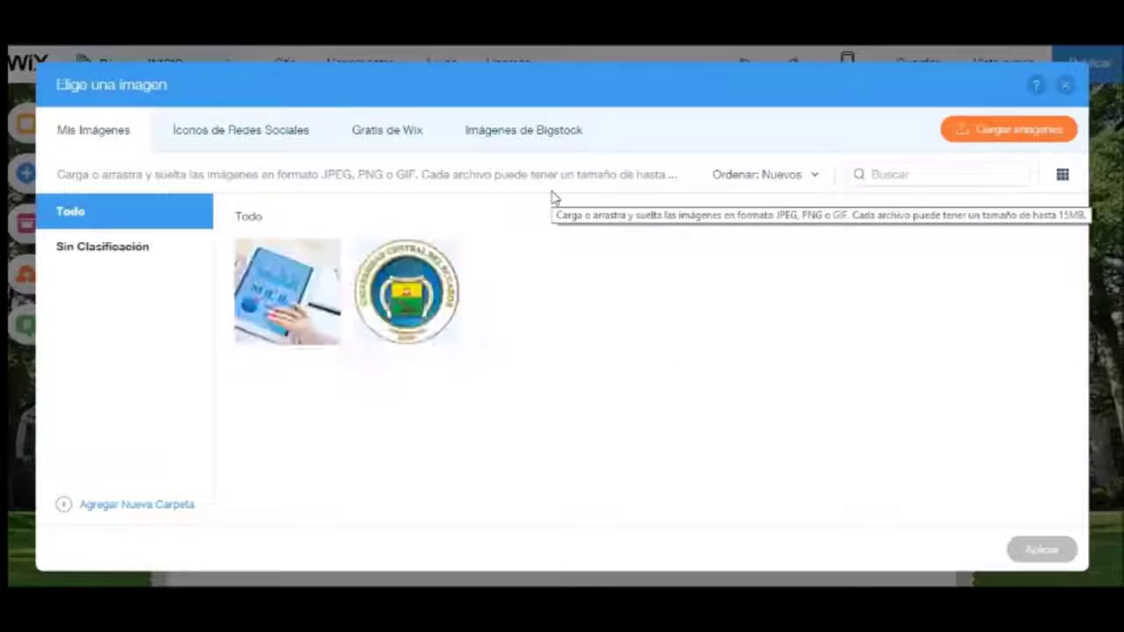
{"action": "left_click", "coordinate": [1004, 132]}
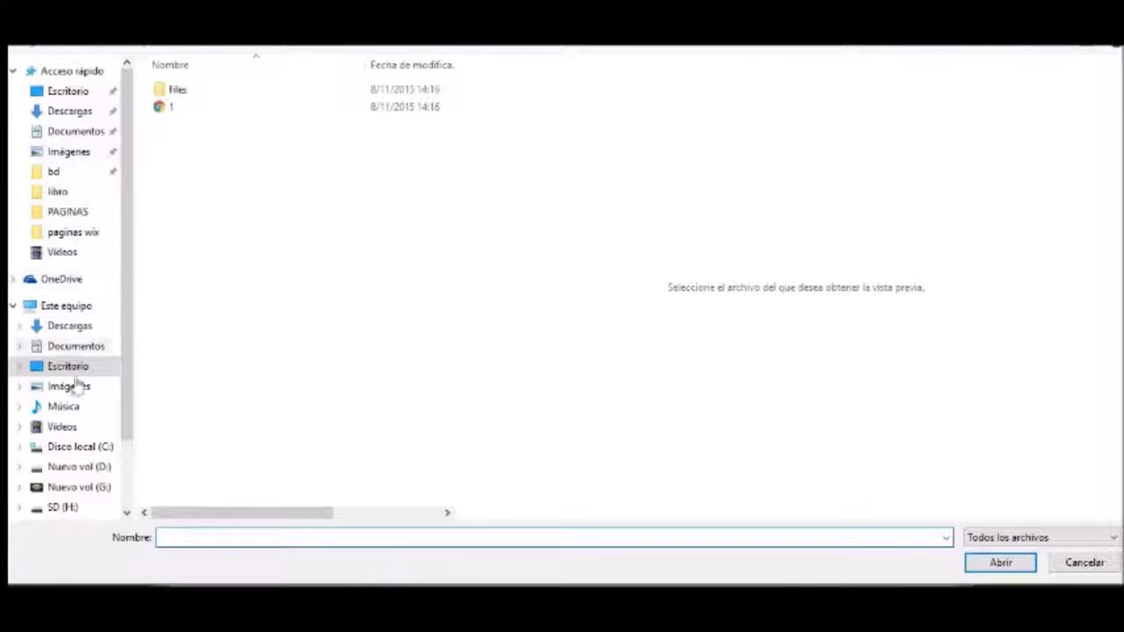
Pick the logouce image from its folder on drive D: and upload it
{"action": "left_click", "coordinate": [78, 467]}
{"action": "left_click", "coordinate": [289, 303]}
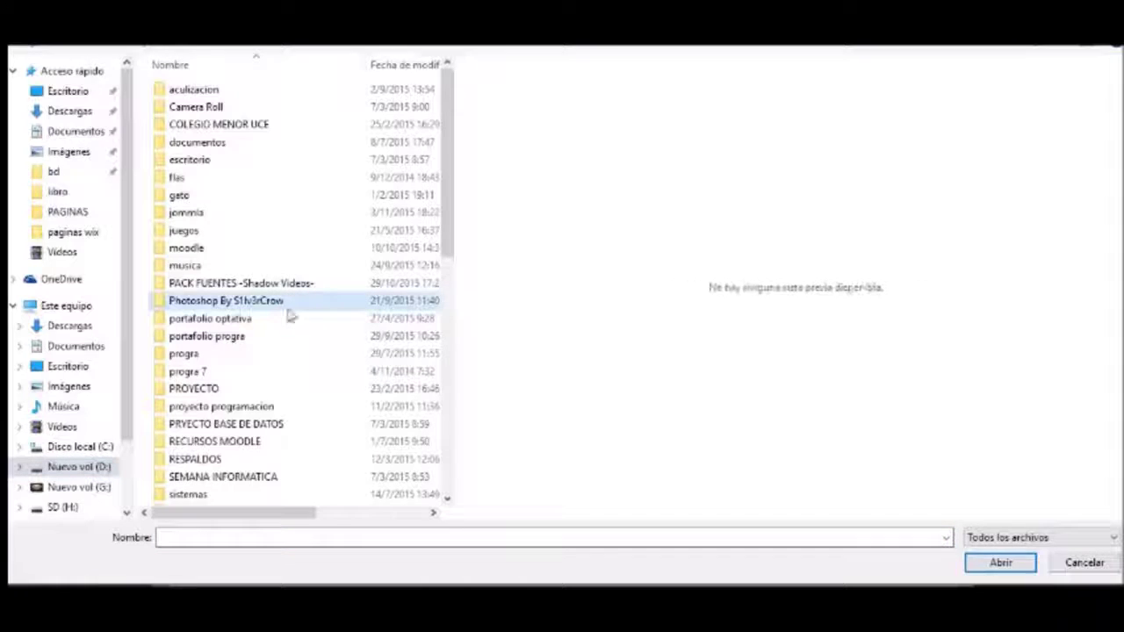
{"action": "scroll", "coordinate": [286, 488], "scroll_direction": "down", "scroll_amount": 8}
{"action": "double_click", "coordinate": [286, 488]}
{"action": "scroll", "coordinate": [255, 325], "scroll_direction": "down", "scroll_amount": 9}
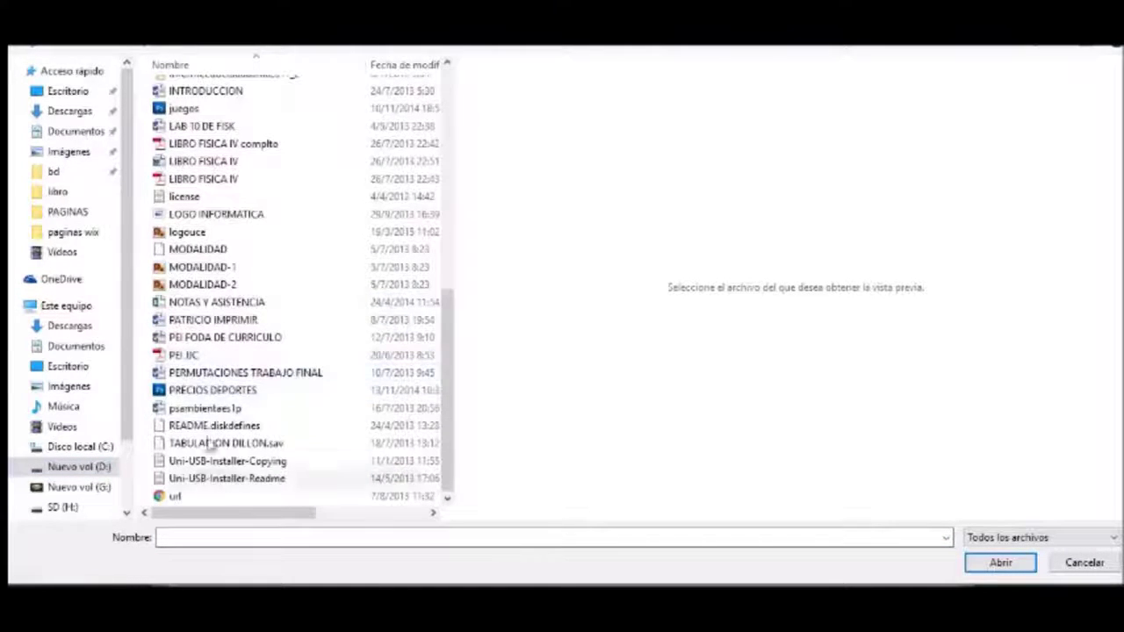
{"action": "left_click", "coordinate": [199, 234]}
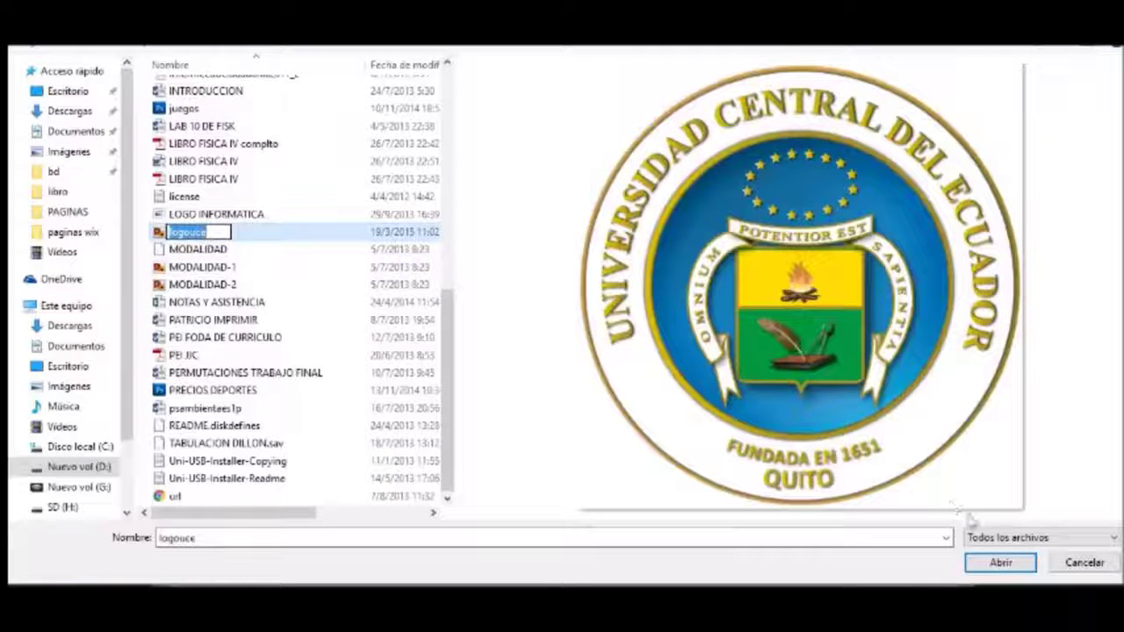
{"action": "left_click", "coordinate": [988, 562]}
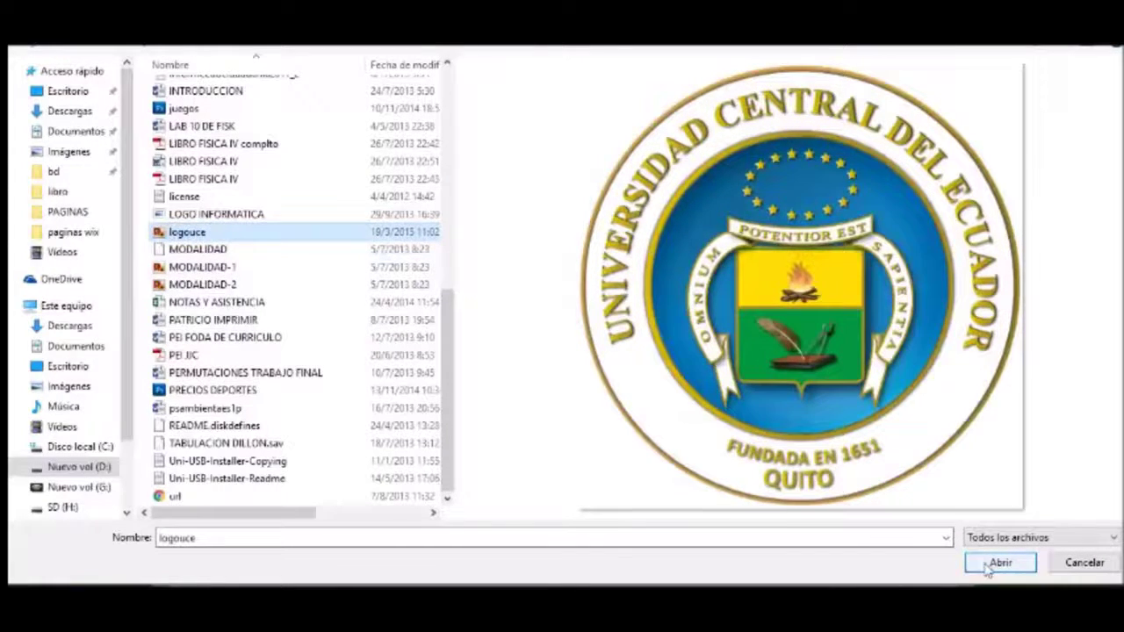
{"action": "left_click", "coordinate": [999, 563]}
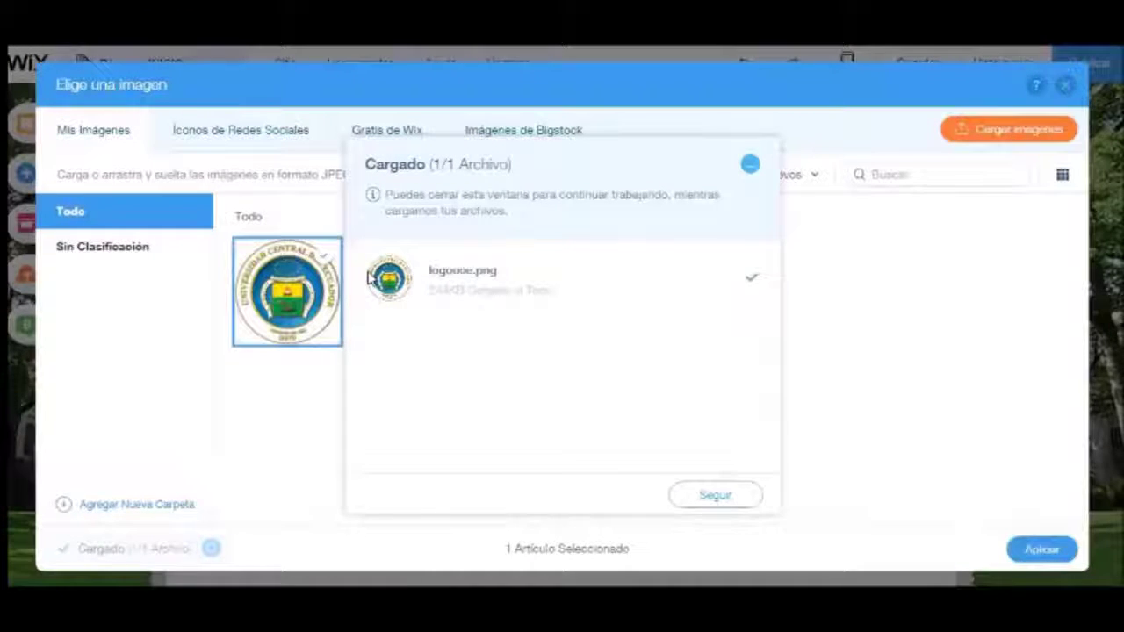
{"action": "left_click", "coordinate": [715, 494]}
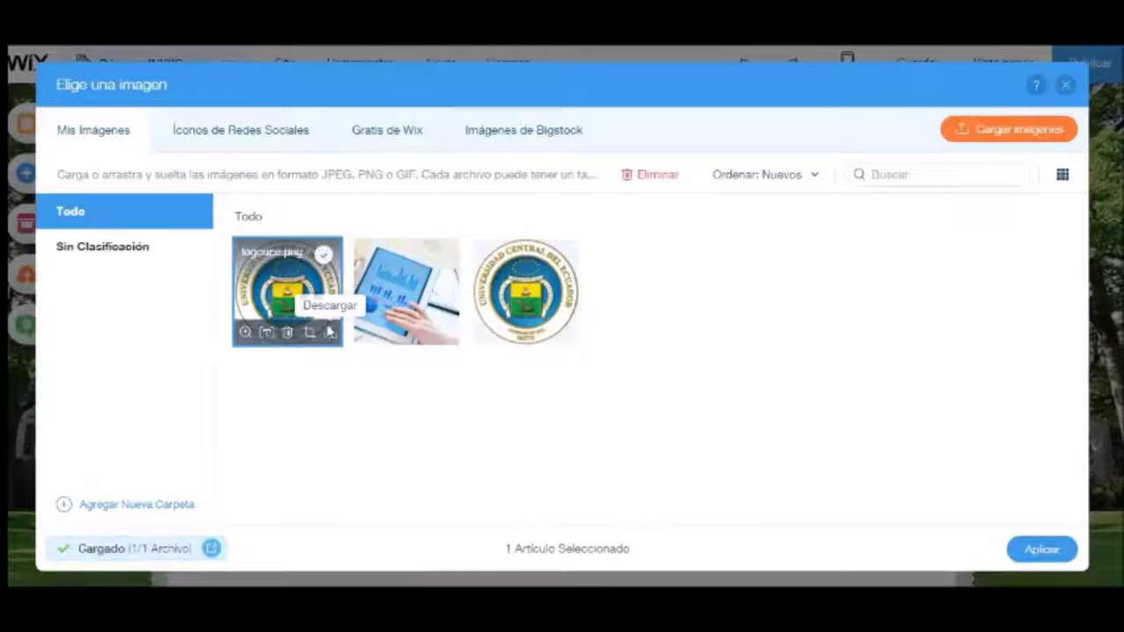
{"action": "left_click", "coordinate": [1039, 549]}
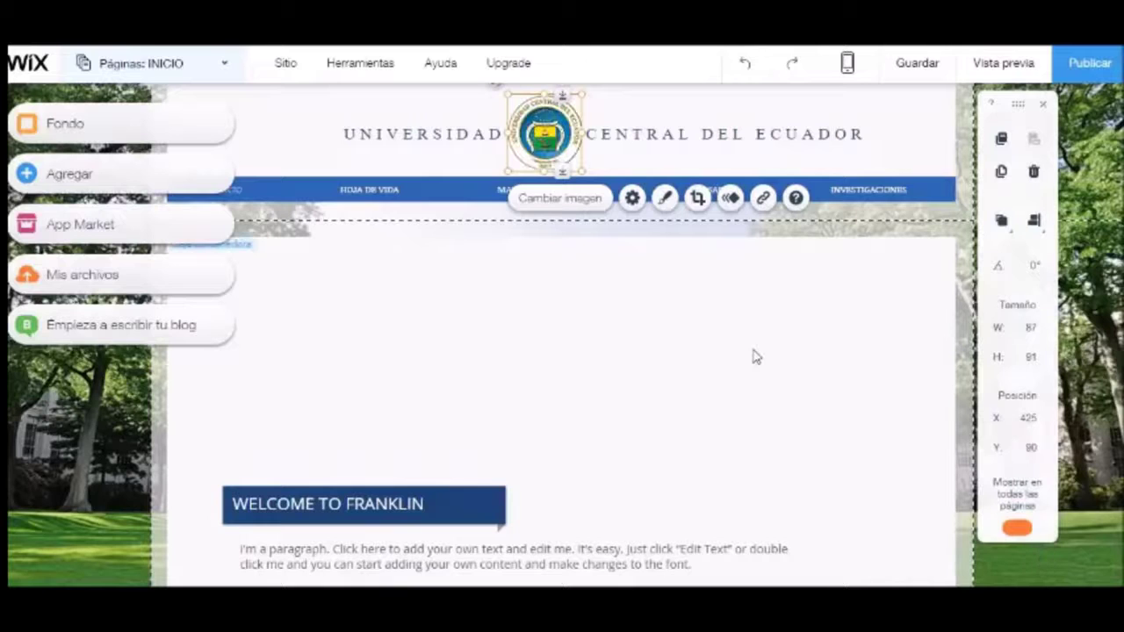
{"action": "left_click", "coordinate": [502, 151]}
{"action": "scroll", "coordinate": [505, 148], "scroll_direction": "down", "scroll_amount": 1}
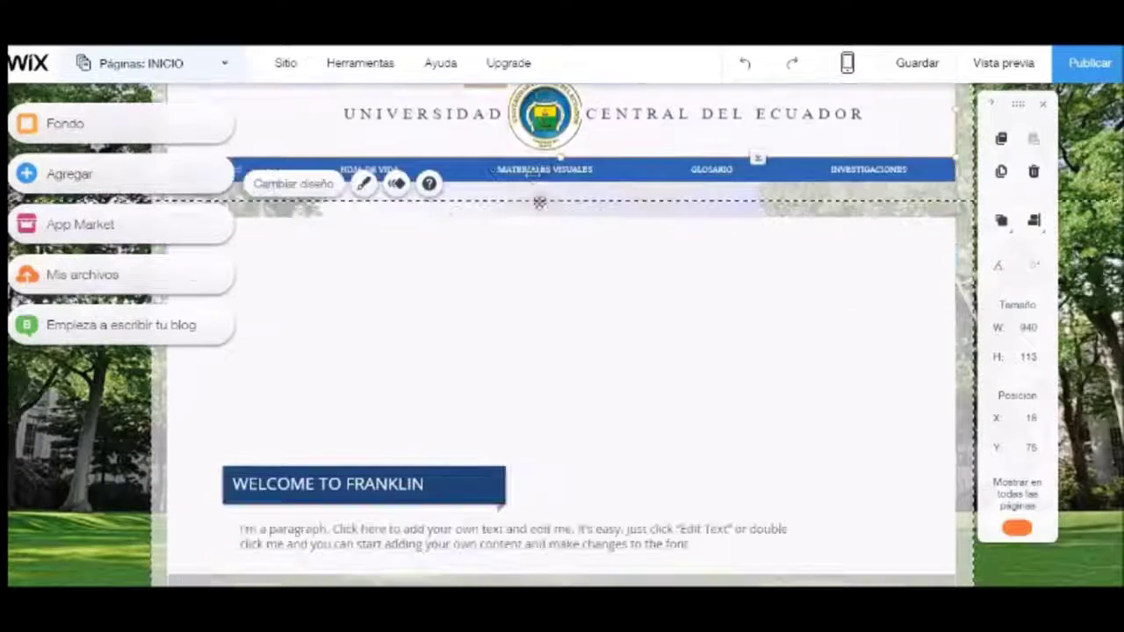
{"action": "left_click", "coordinate": [367, 320]}
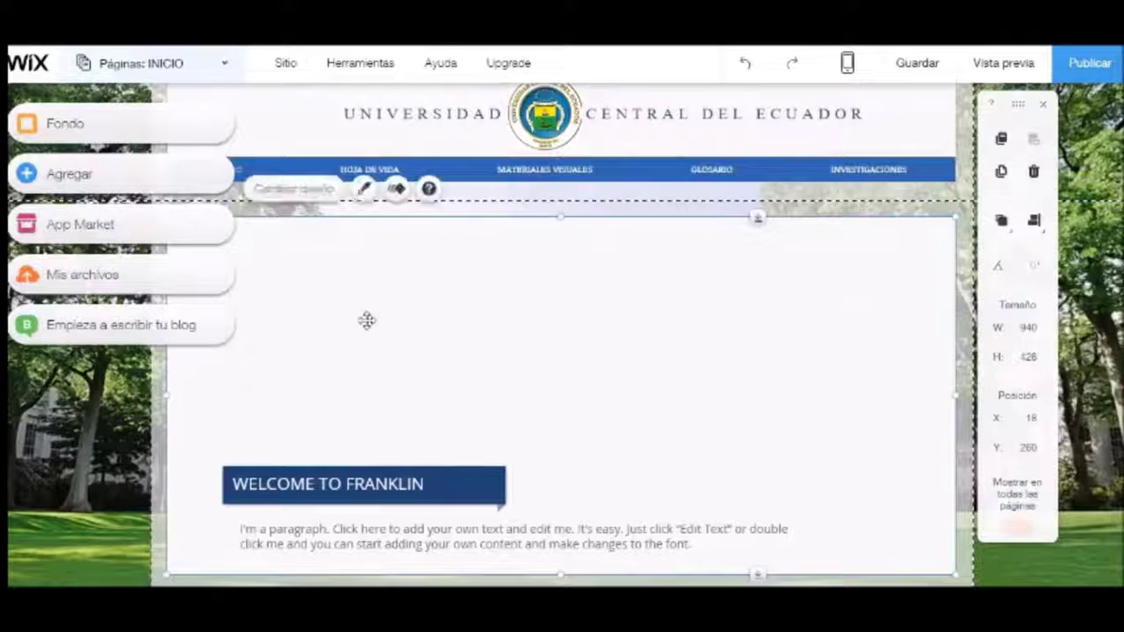
{"action": "right_click", "coordinate": [367, 321]}
{"action": "left_click", "coordinate": [316, 307]}
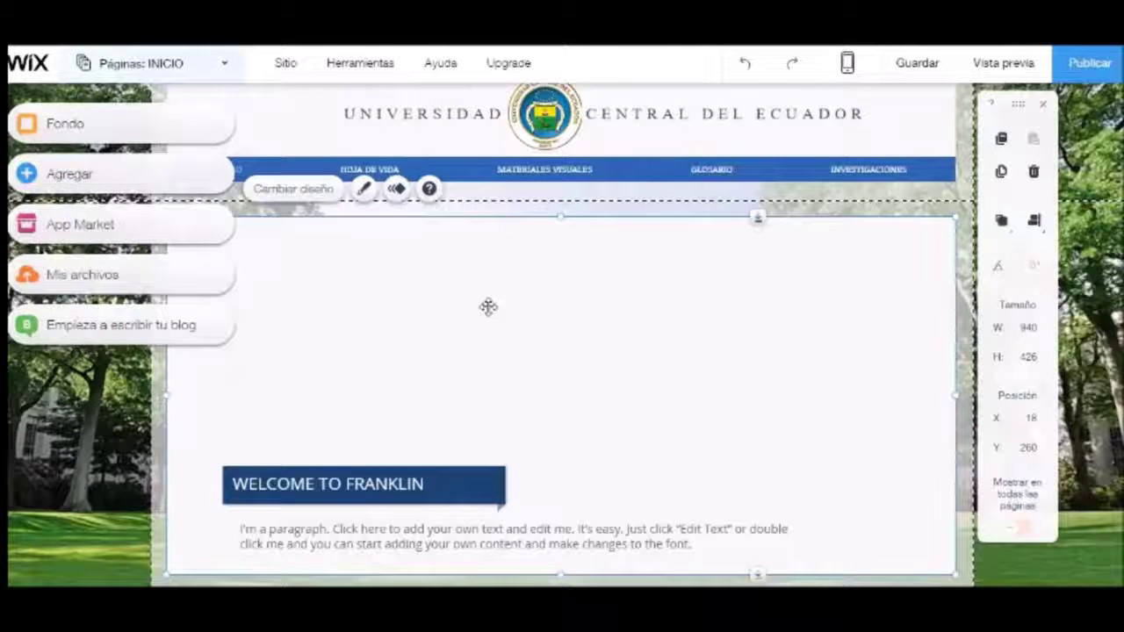
Set the page background to the water-drop video, briefly browsing the image and video pickers
{"action": "left_click", "coordinate": [130, 131]}
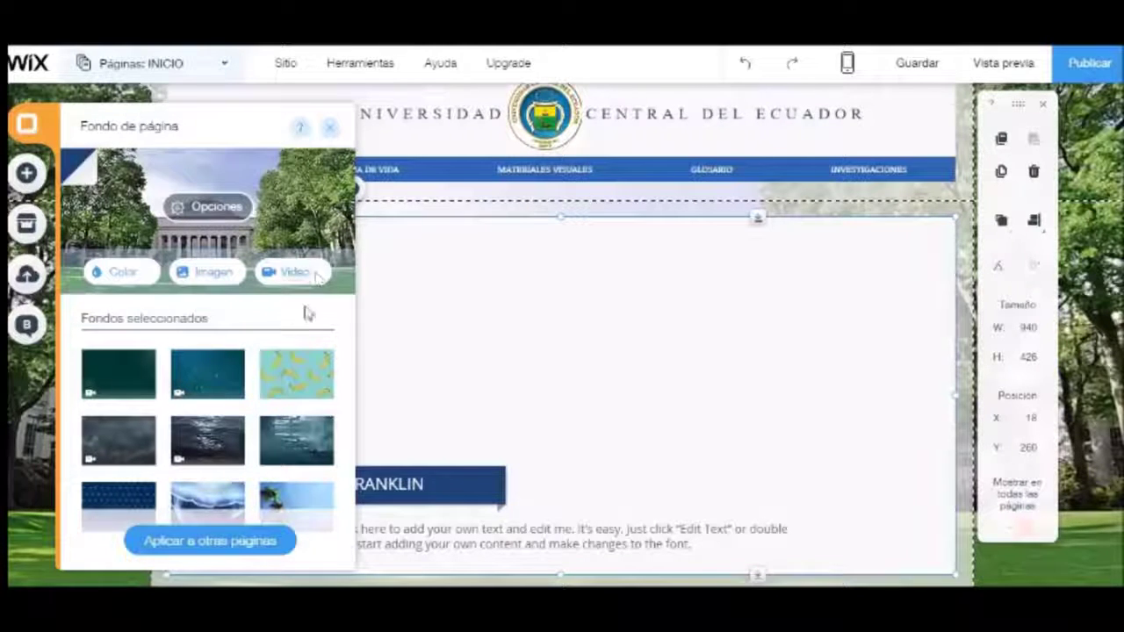
{"action": "scroll", "coordinate": [215, 441], "scroll_direction": "down", "scroll_amount": 2}
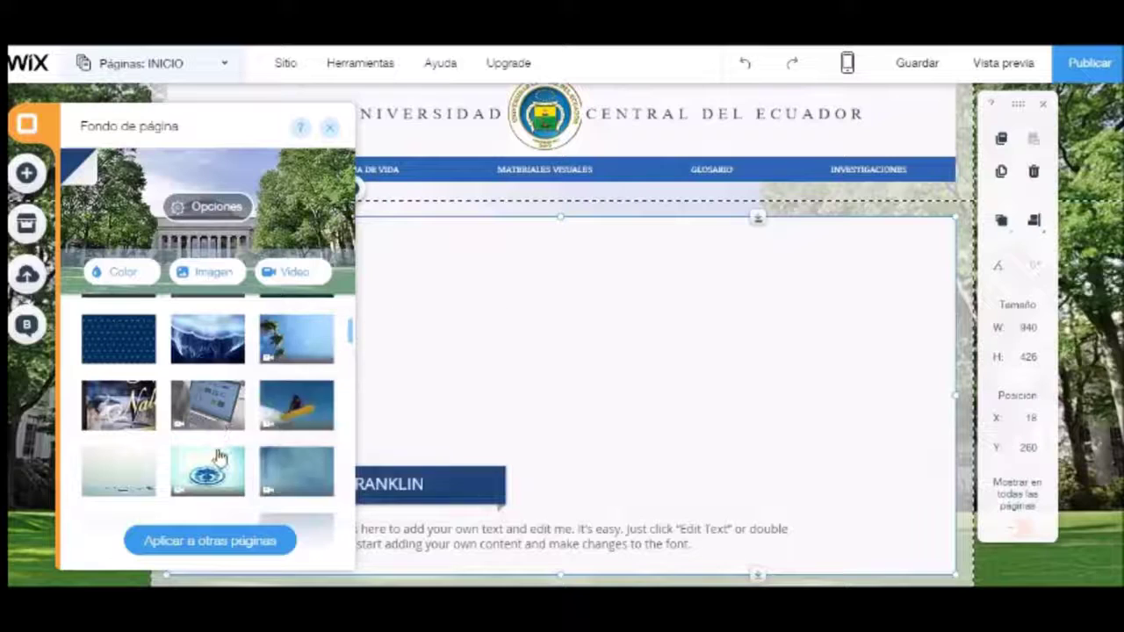
{"action": "left_click", "coordinate": [218, 463]}
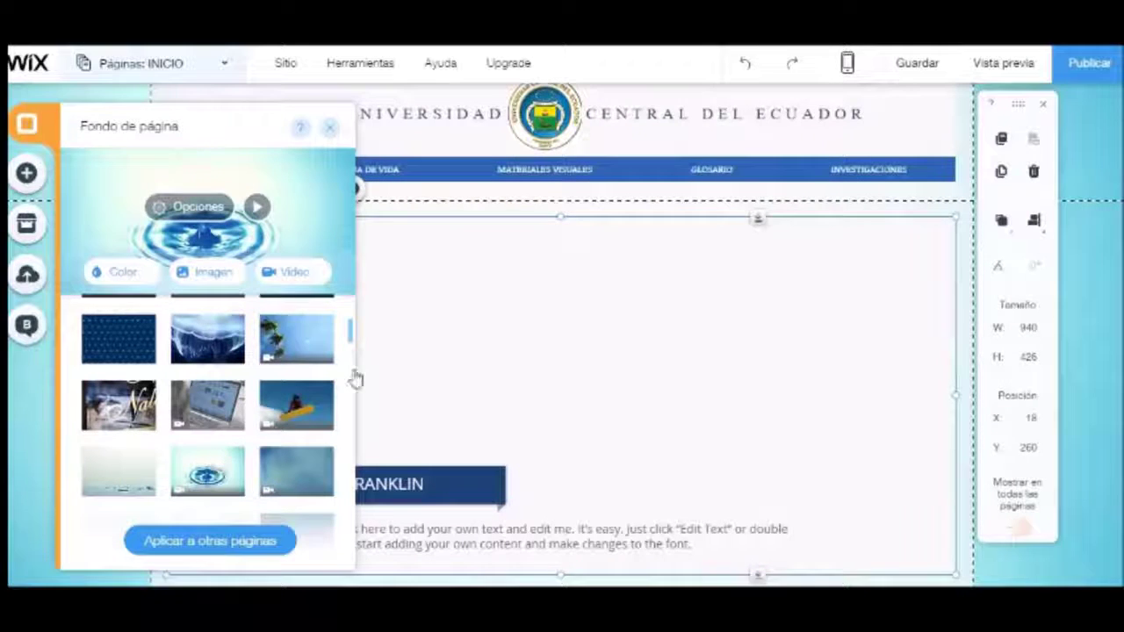
{"action": "left_click", "coordinate": [186, 273]}
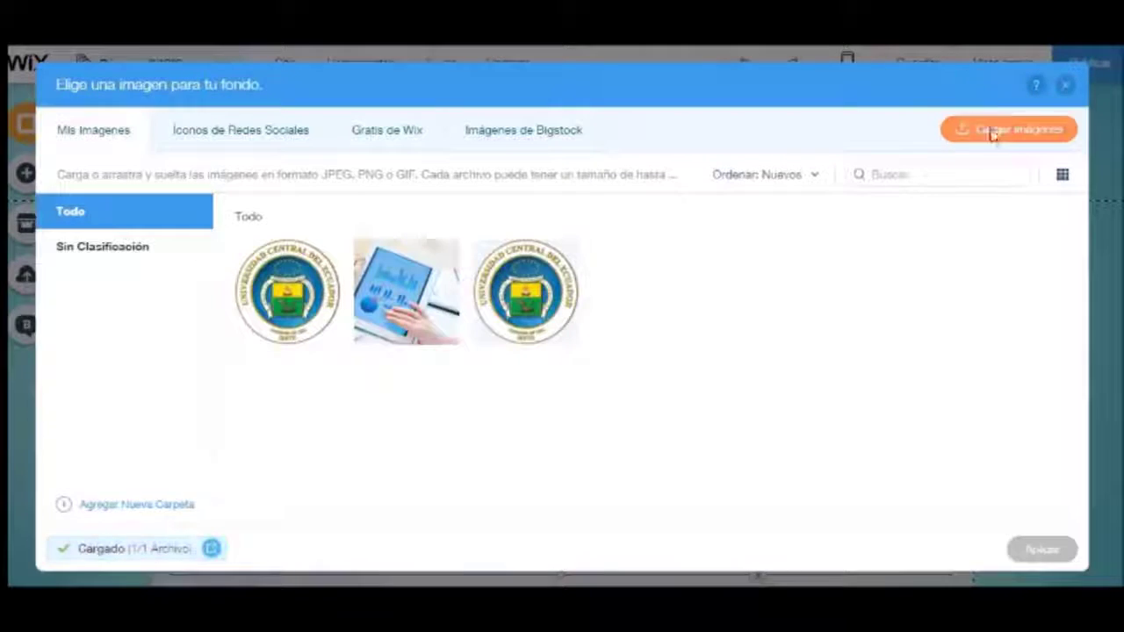
{"action": "left_click", "coordinate": [1065, 83]}
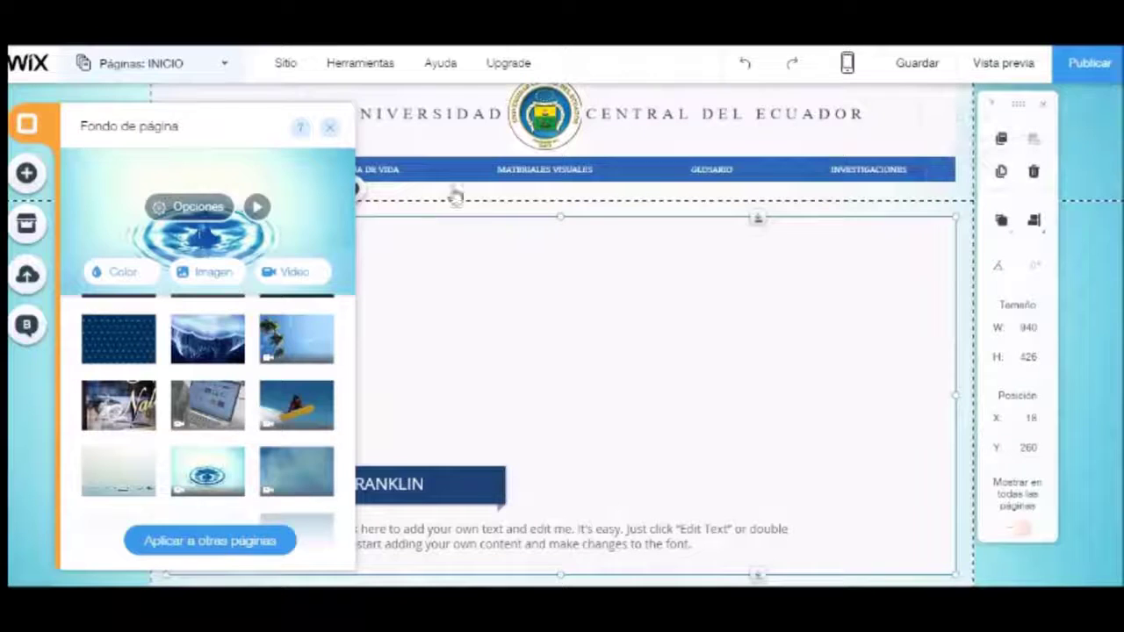
{"action": "left_click", "coordinate": [290, 274]}
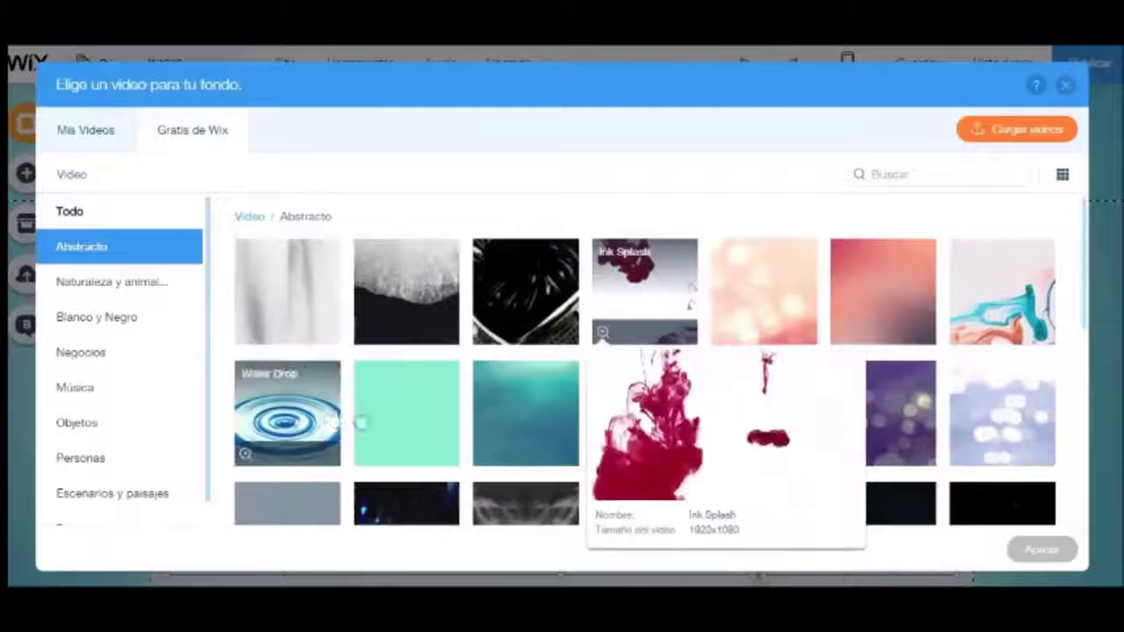
{"action": "left_click", "coordinate": [1065, 84]}
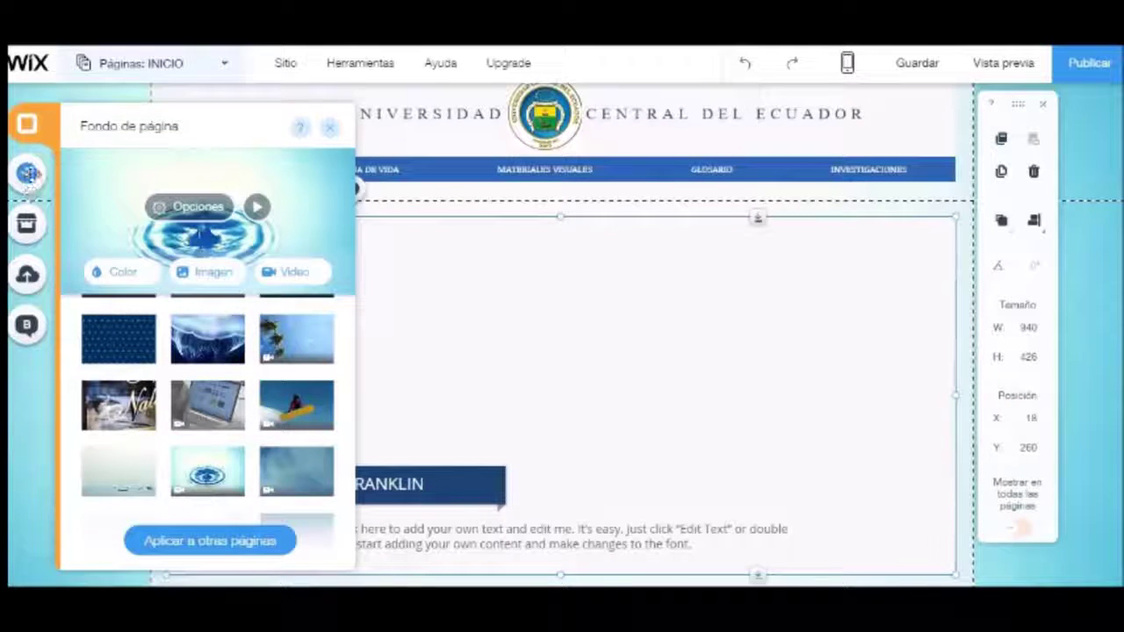
{"action": "left_click", "coordinate": [29, 176]}
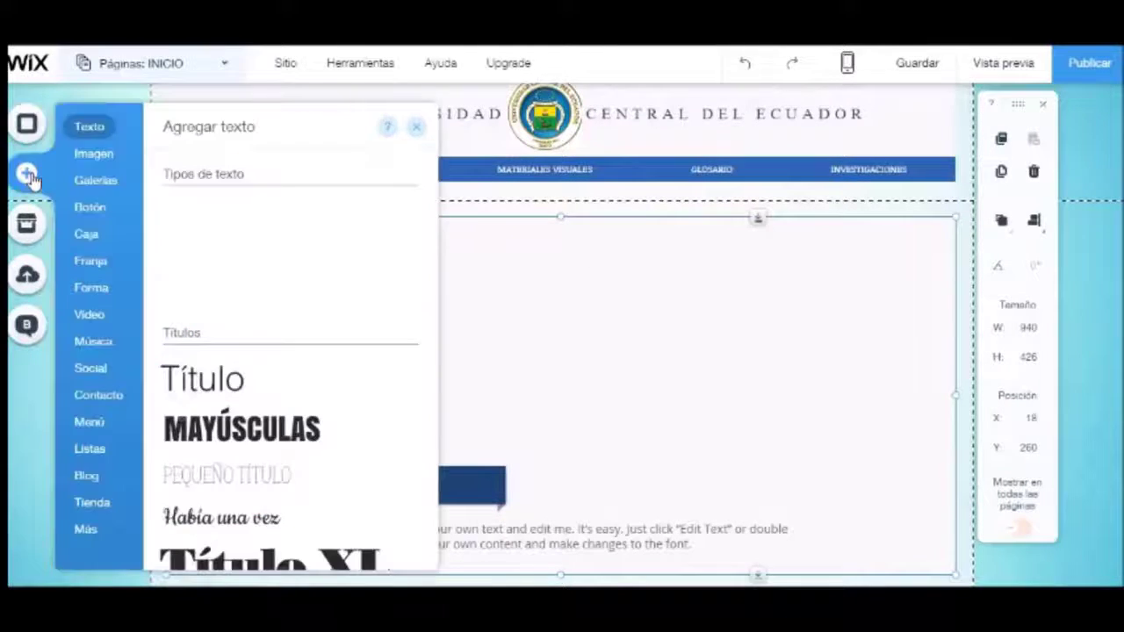
{"action": "left_click", "coordinate": [99, 155]}
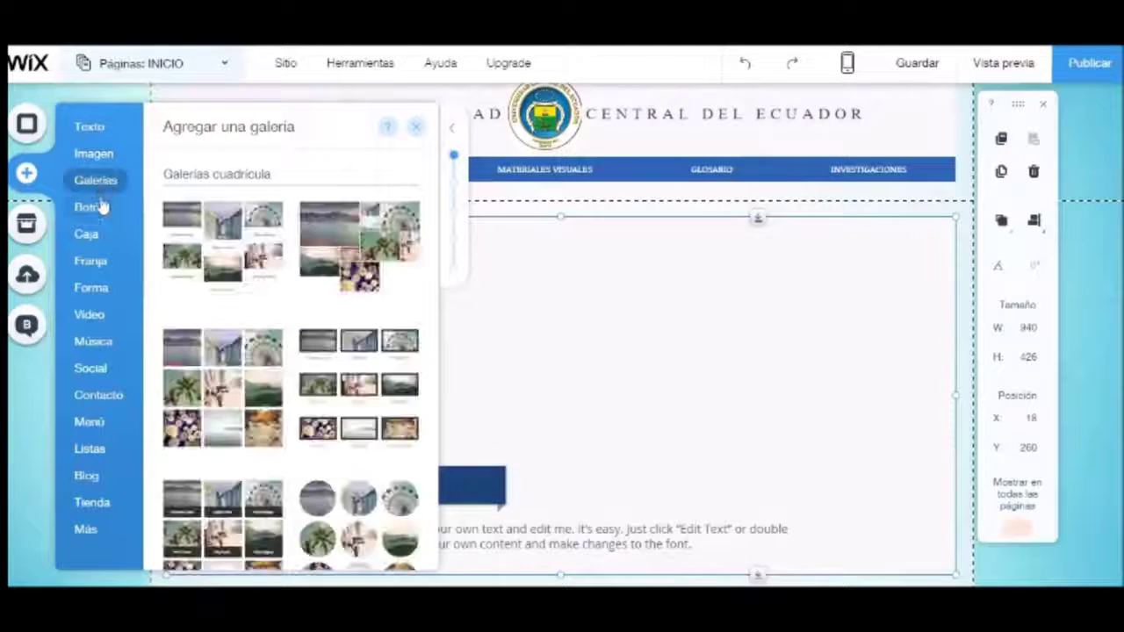
{"action": "mouse_move", "coordinate": [102, 207]}
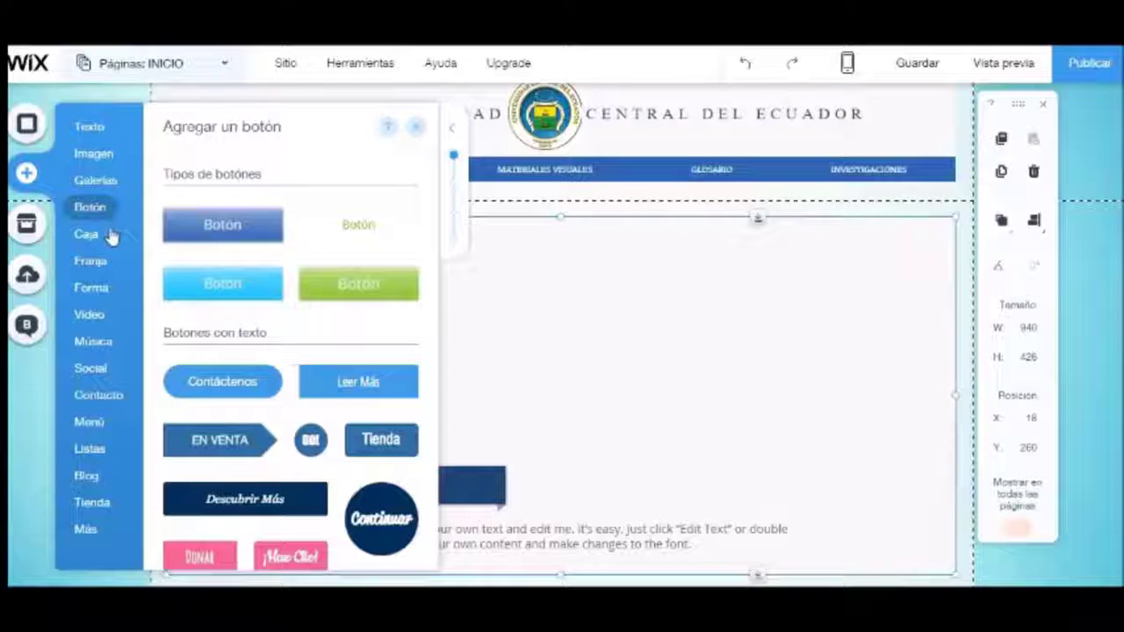
{"action": "mouse_move", "coordinate": [101, 239]}
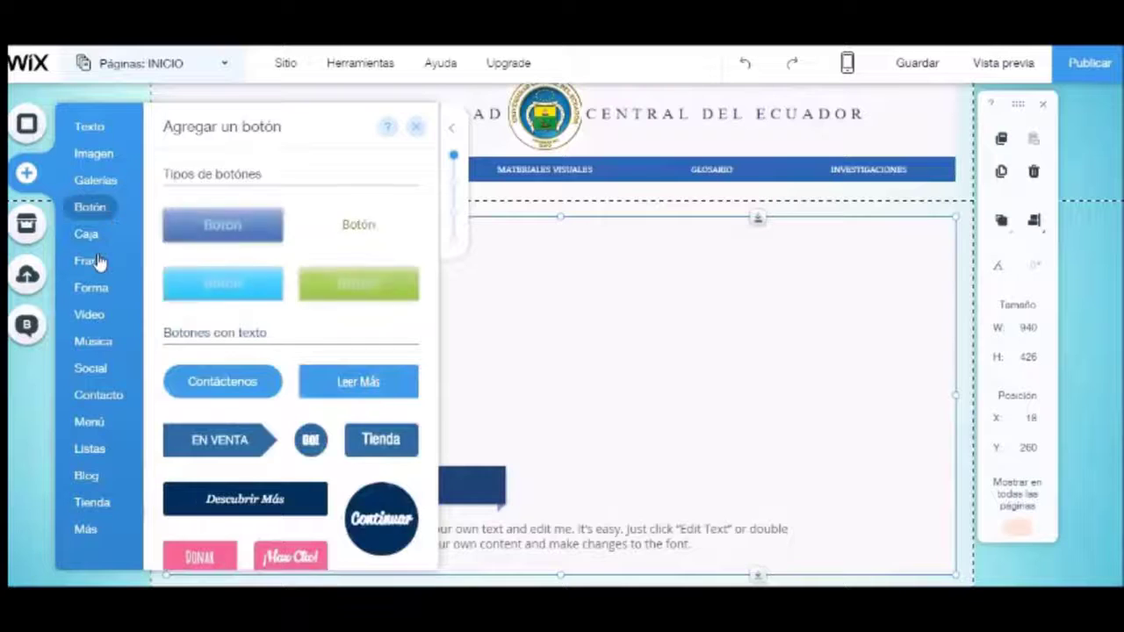
{"action": "mouse_move", "coordinate": [98, 262]}
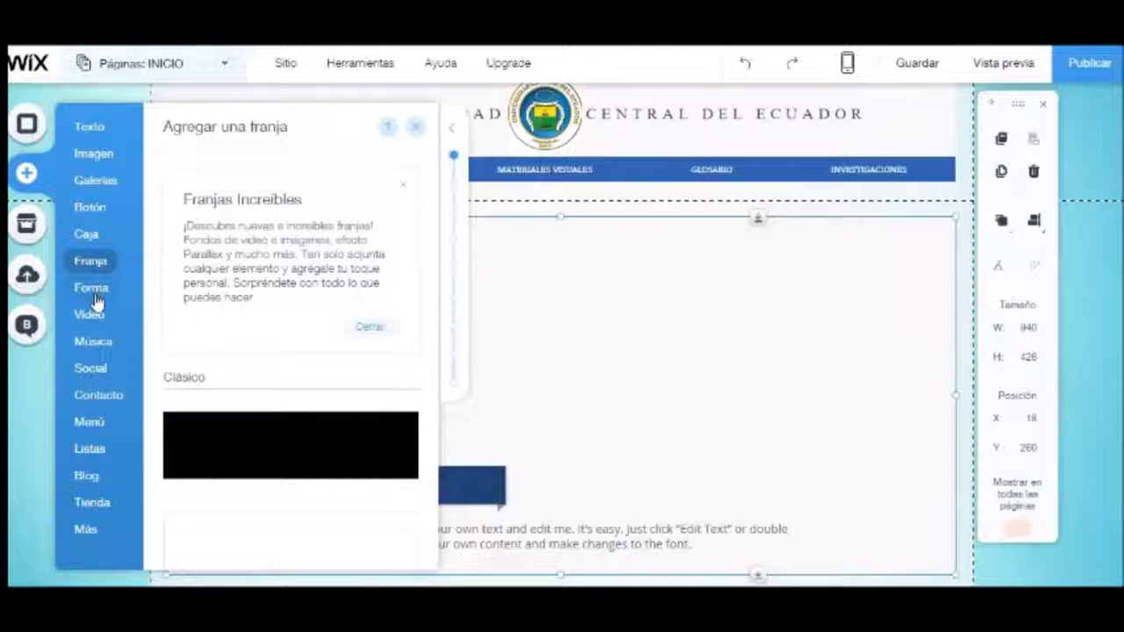
{"action": "mouse_move", "coordinate": [94, 321]}
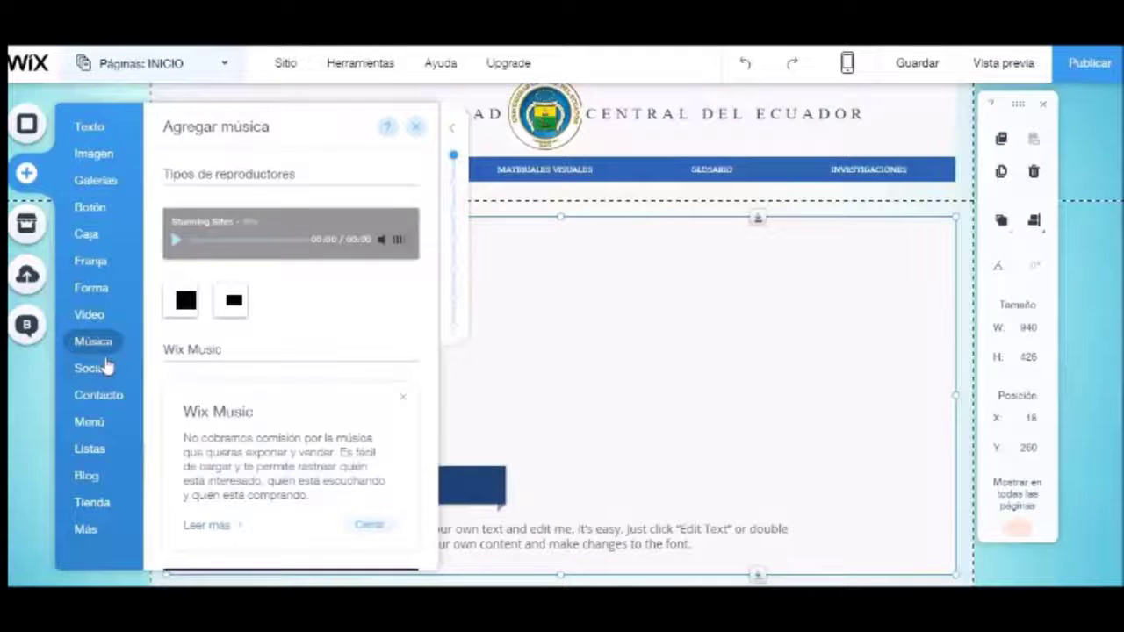
{"action": "mouse_move", "coordinate": [106, 378]}
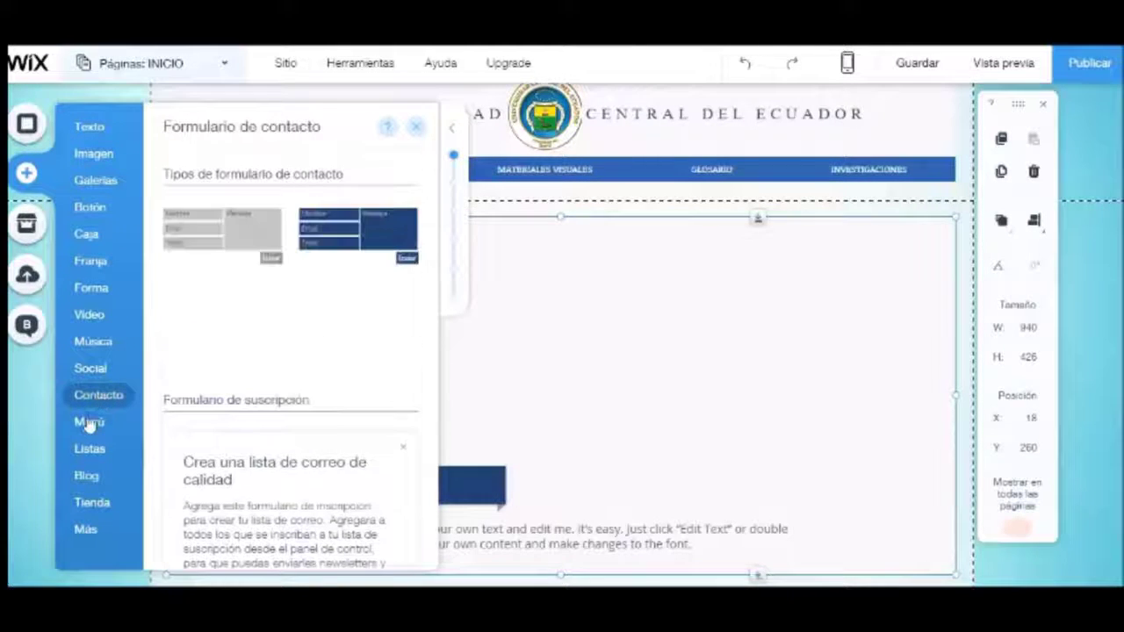
{"action": "mouse_move", "coordinate": [88, 477]}
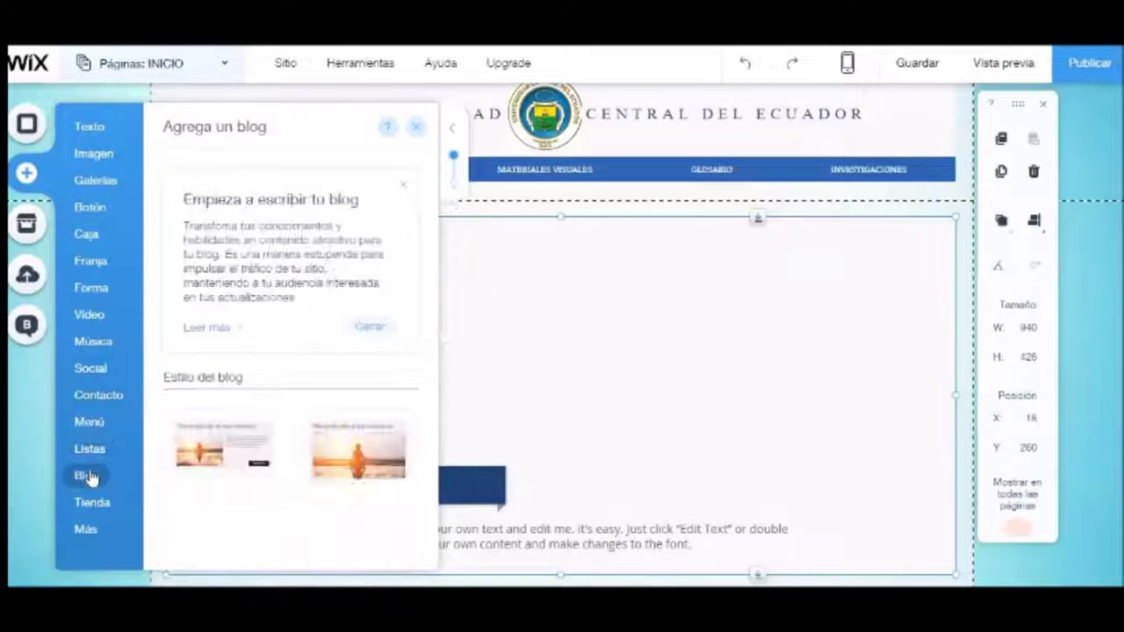
{"action": "left_click", "coordinate": [91, 504]}
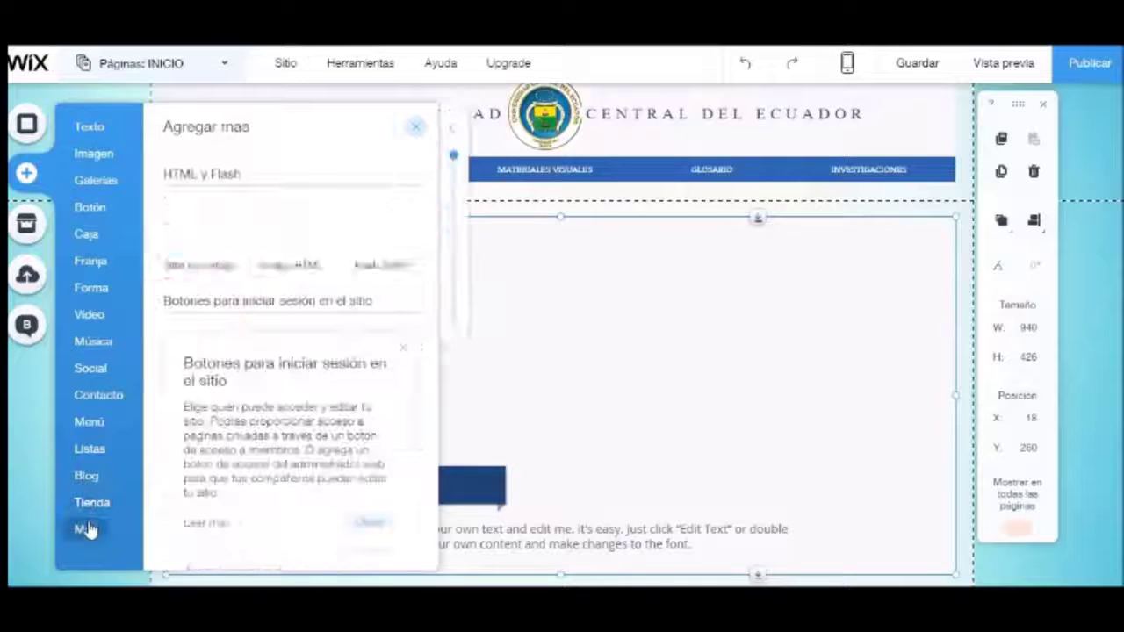
{"action": "mouse_move", "coordinate": [88, 125]}
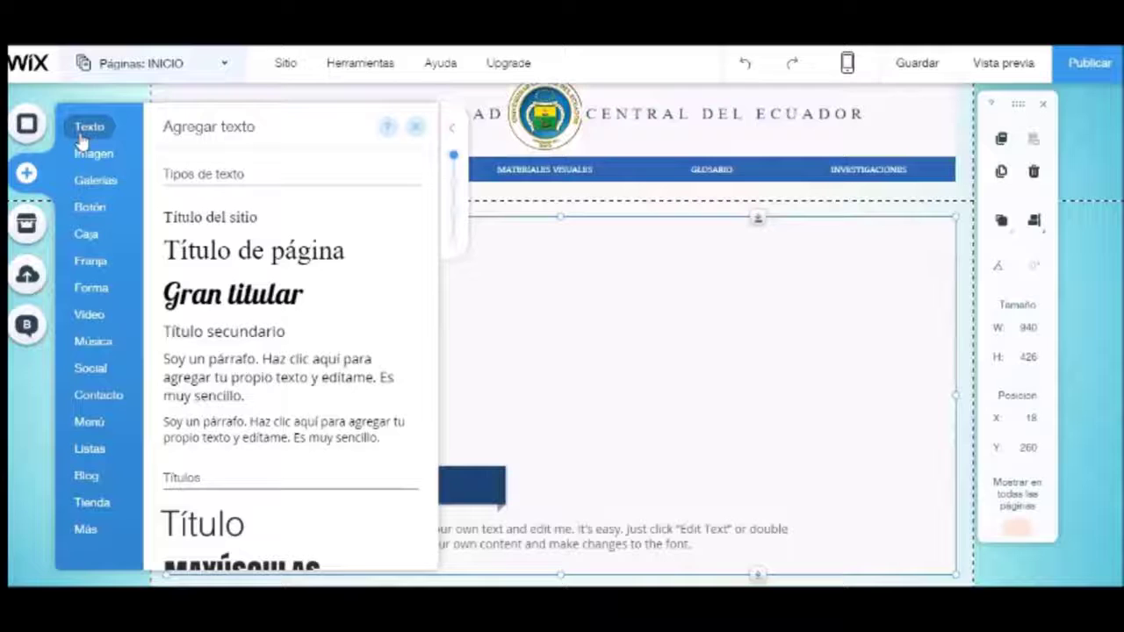
Add a page title reading PROYECTO INTEGRADOR and resize its box to fit one line
{"action": "left_click_drag", "start_coordinate": [248, 257], "coordinate": [292, 239]}
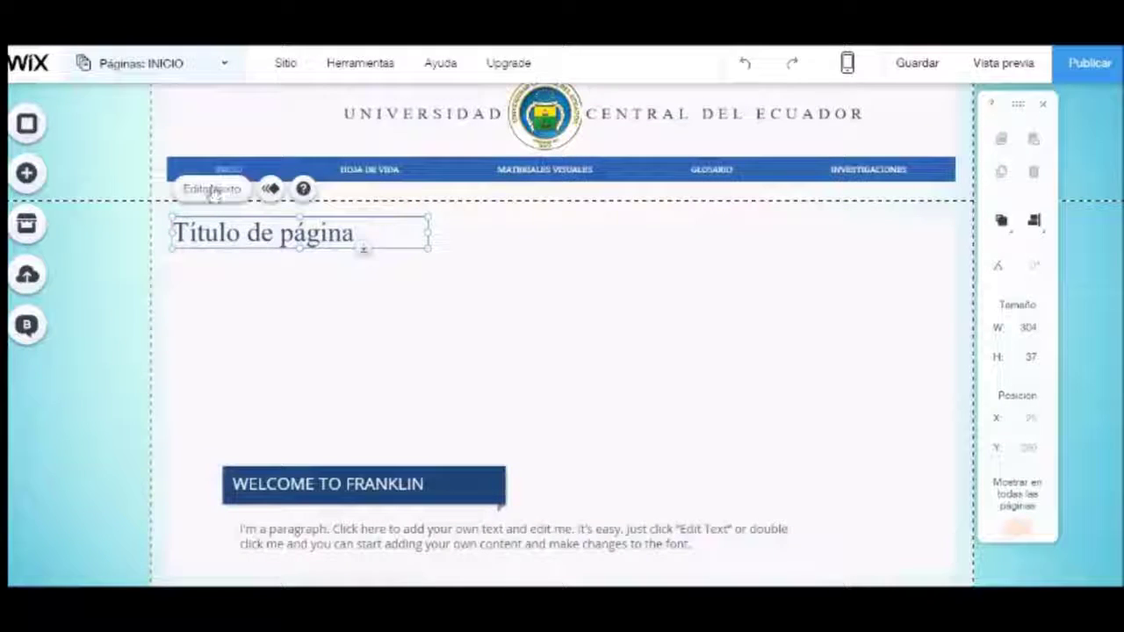
{"action": "left_click", "coordinate": [213, 190]}
{"action": "type", "text": "P"}
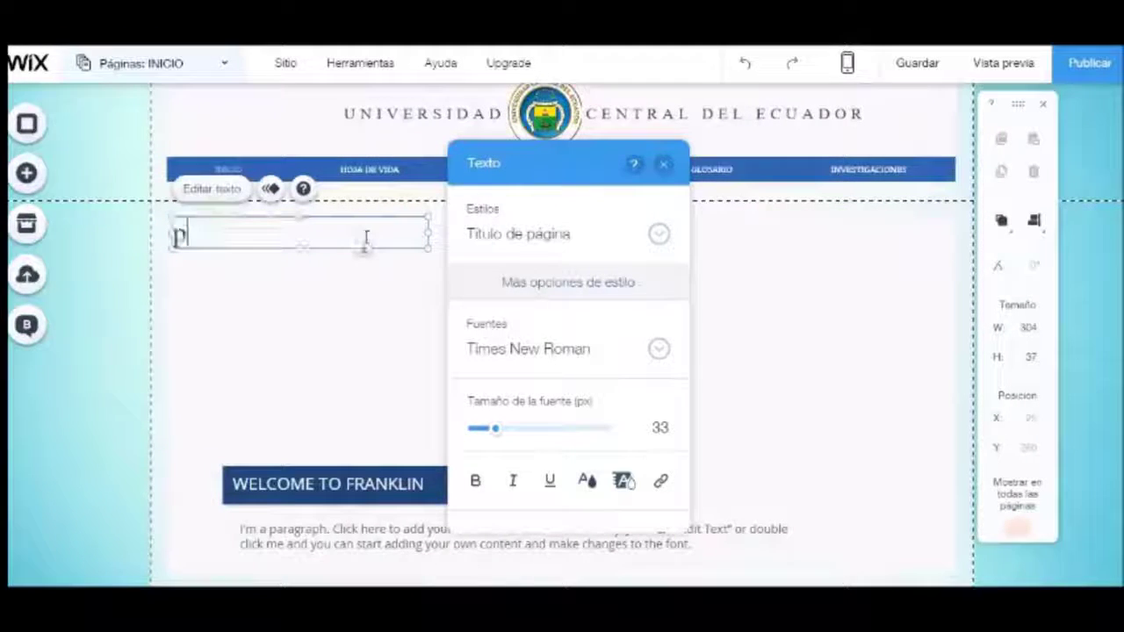
{"action": "key", "text": "BackSpace"}
{"action": "key", "text": "BackSpace"}
{"action": "key", "text": "BackSpace"}
{"action": "type", "text": "PROYECTO "}
{"action": "type", "text": "INTEGRADO"}
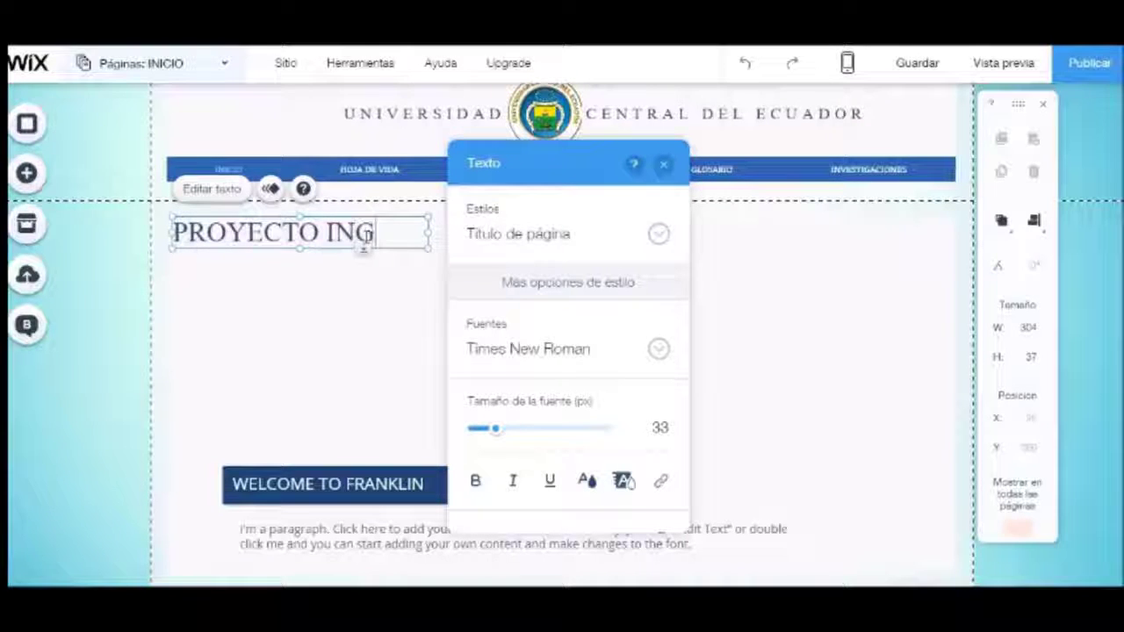
{"action": "type", "text": "R"}
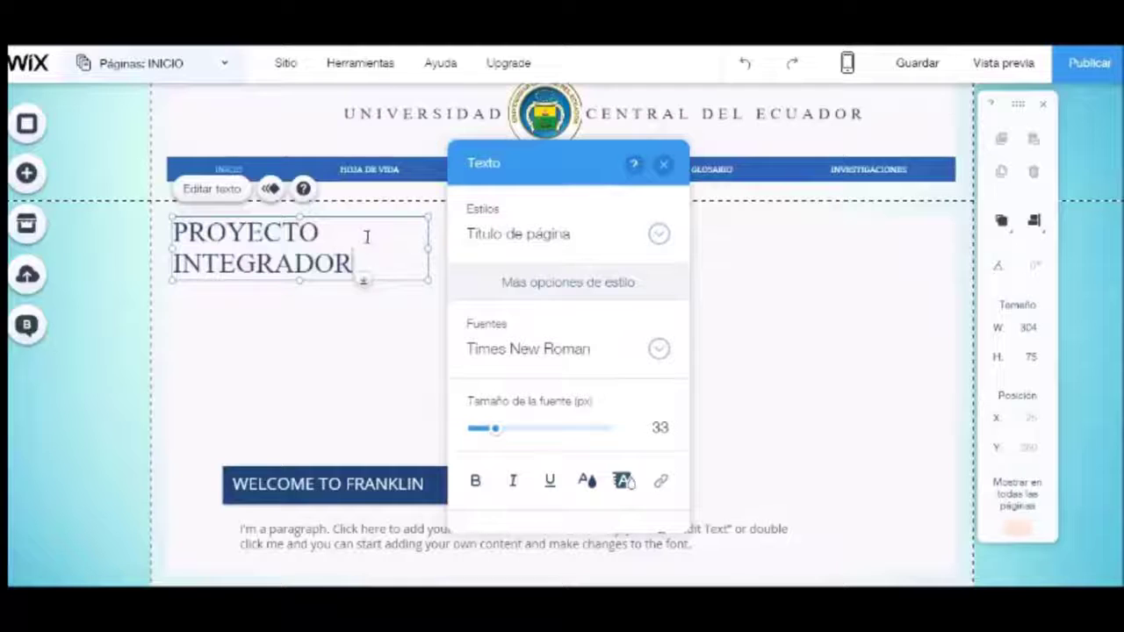
{"action": "left_click_drag", "start_coordinate": [430, 249], "coordinate": [539, 243]}
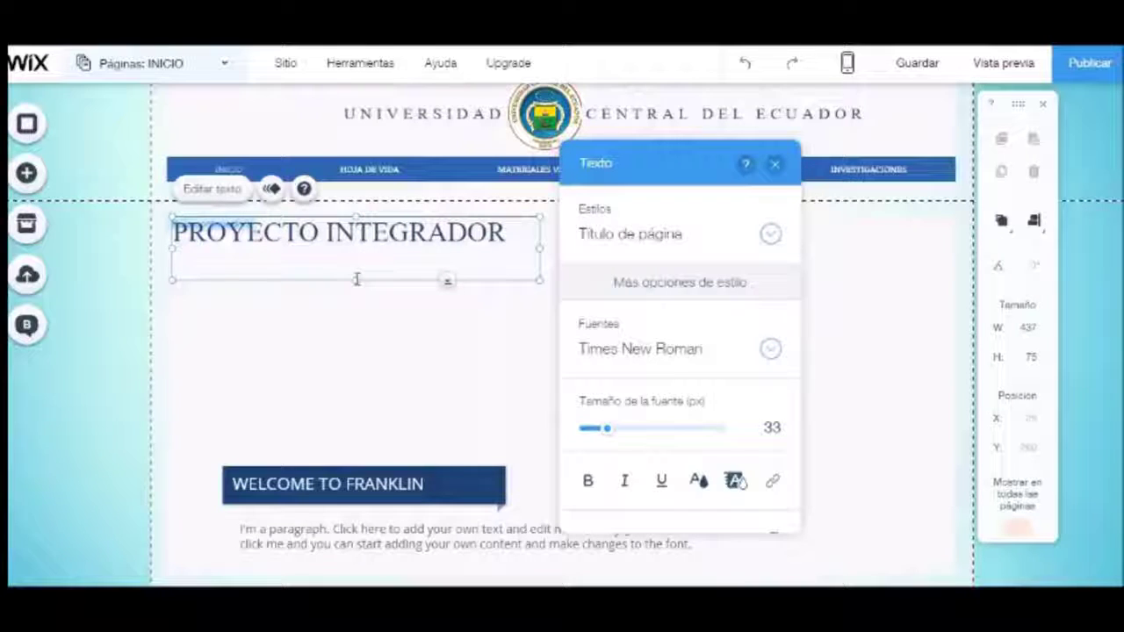
{"action": "left_click_drag", "start_coordinate": [355, 280], "coordinate": [353, 255]}
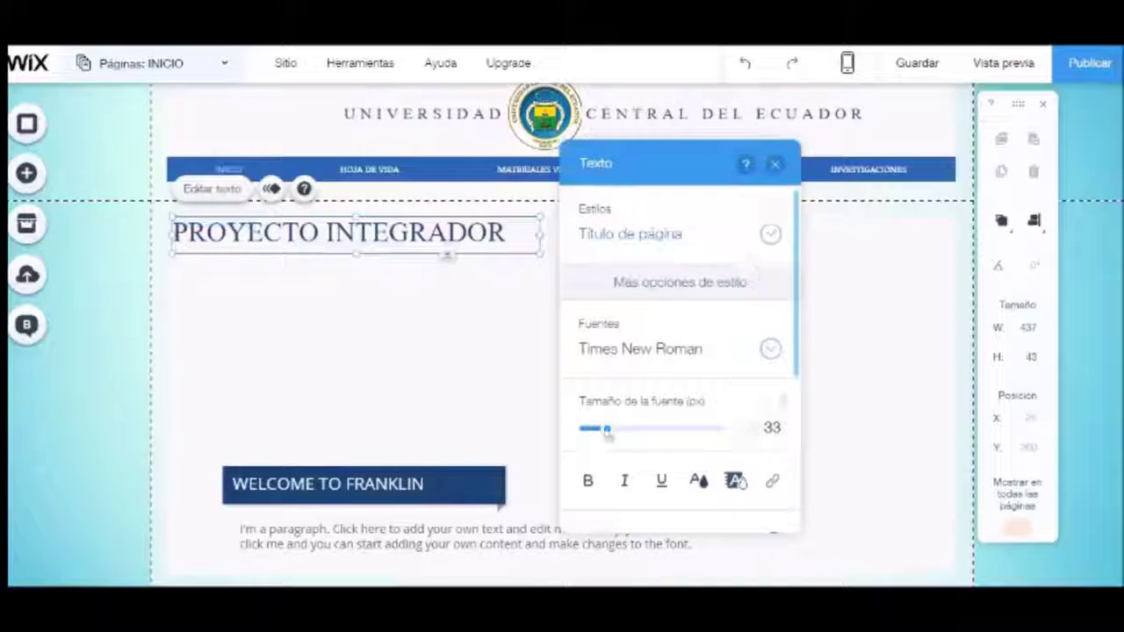
Enlarge the title's font and set the whole PROYECTO INTEGRADOR text in italic
{"action": "mouse_move", "coordinate": [607, 431]}
{"action": "left_mouse_down"}
{"action": "mouse_move", "coordinate": [658, 432]}
{"action": "mouse_move", "coordinate": [614, 435]}
{"action": "left_mouse_up"}
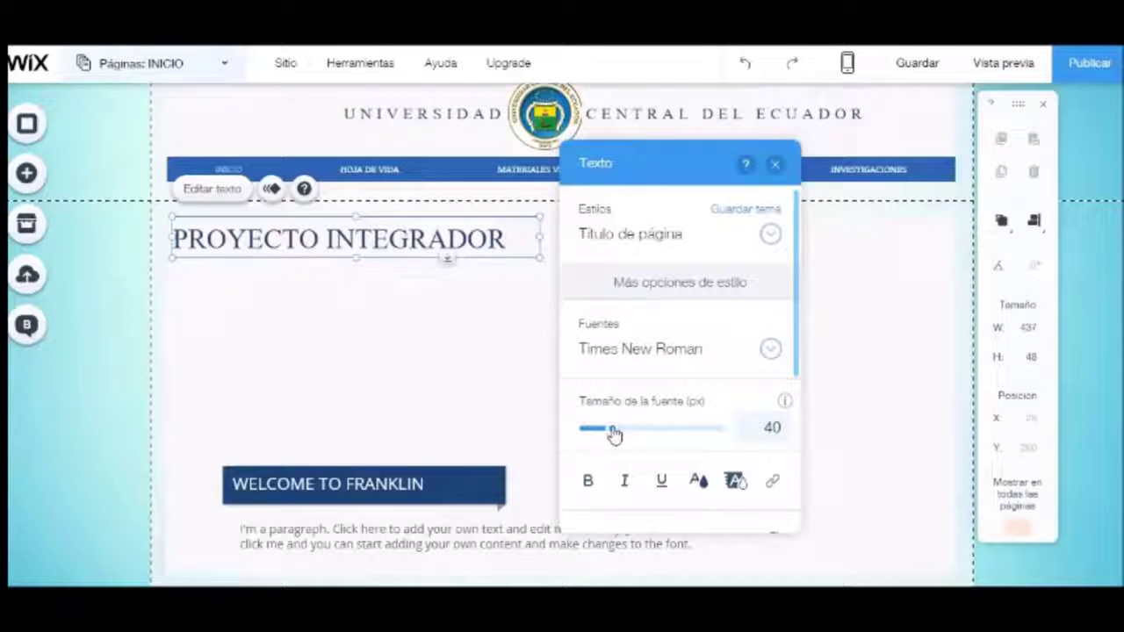
{"action": "left_click", "coordinate": [622, 488]}
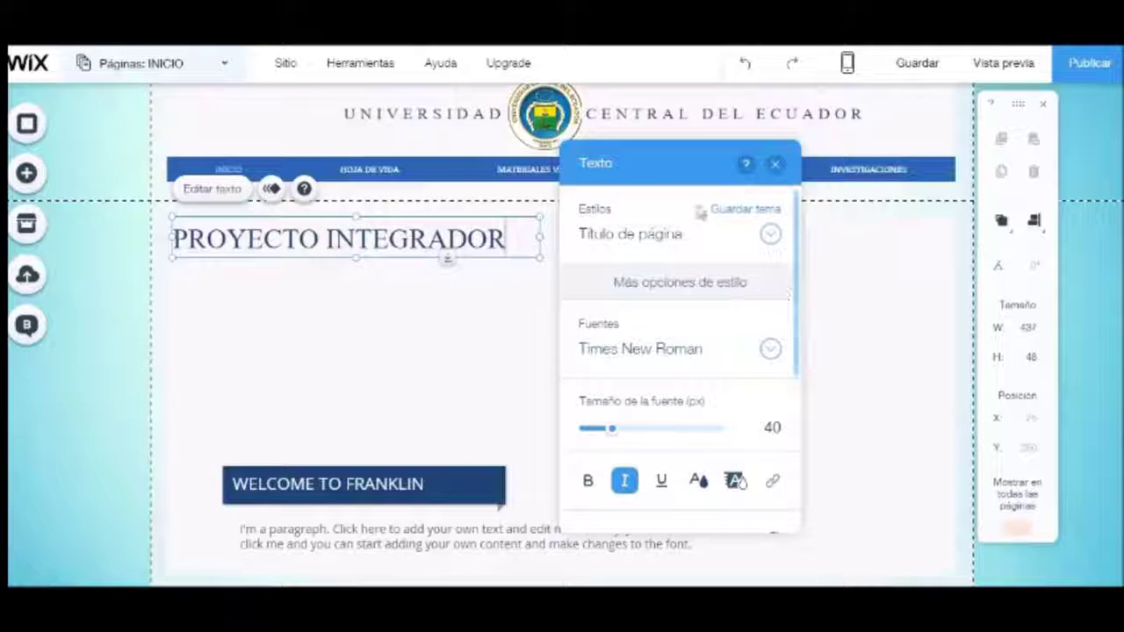
{"action": "left_click_drag", "start_coordinate": [512, 233], "coordinate": [104, 236]}
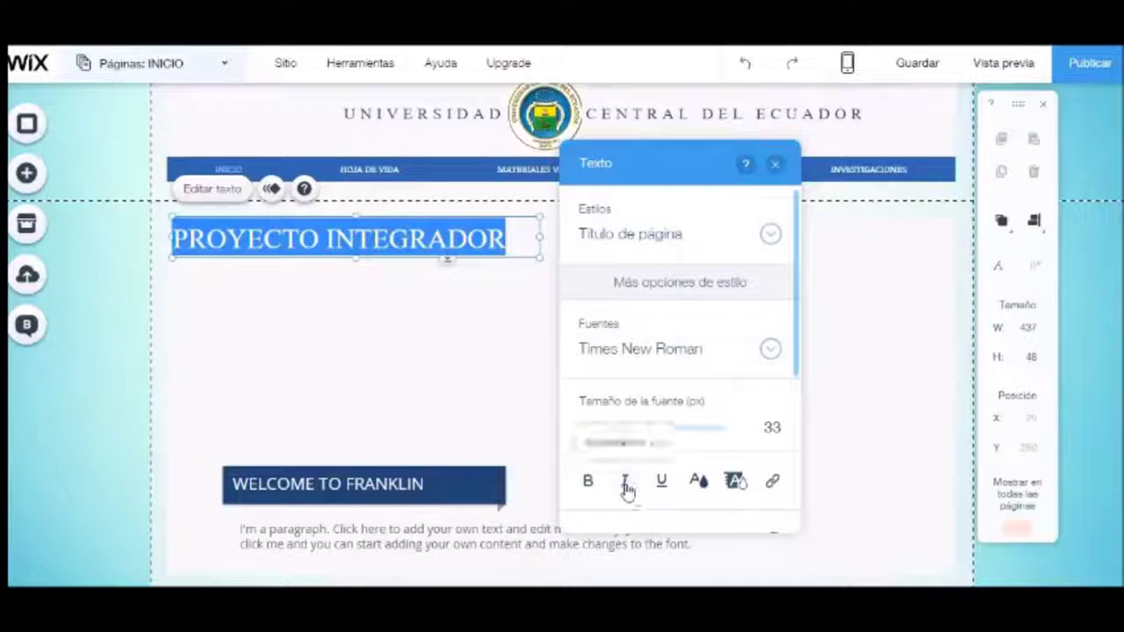
{"action": "left_click", "coordinate": [625, 483]}
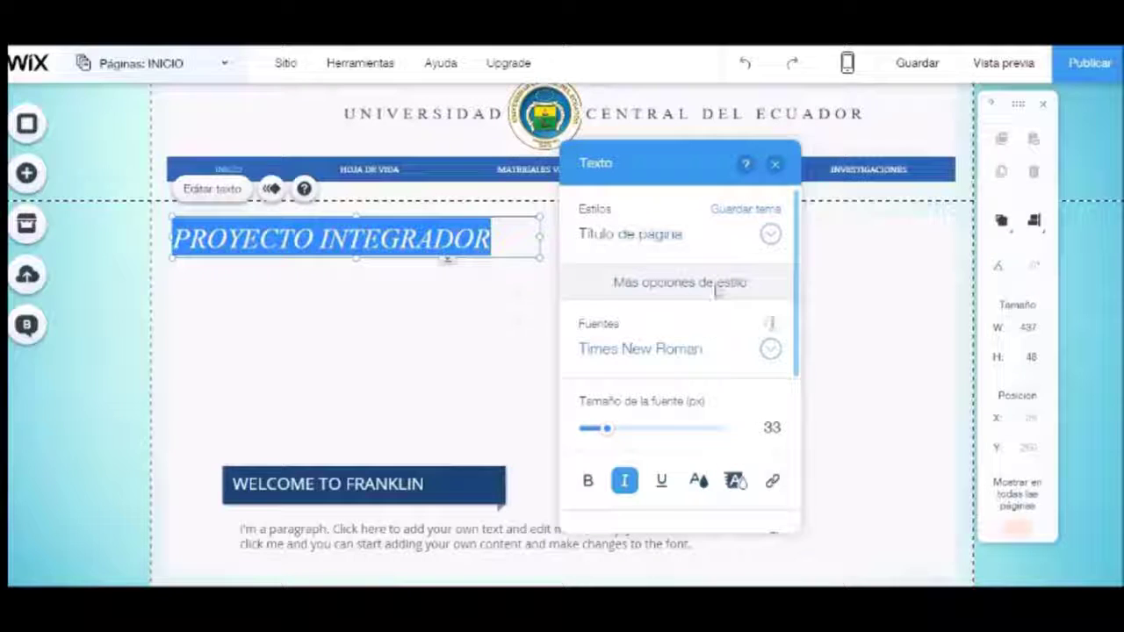
{"action": "left_click", "coordinate": [407, 280]}
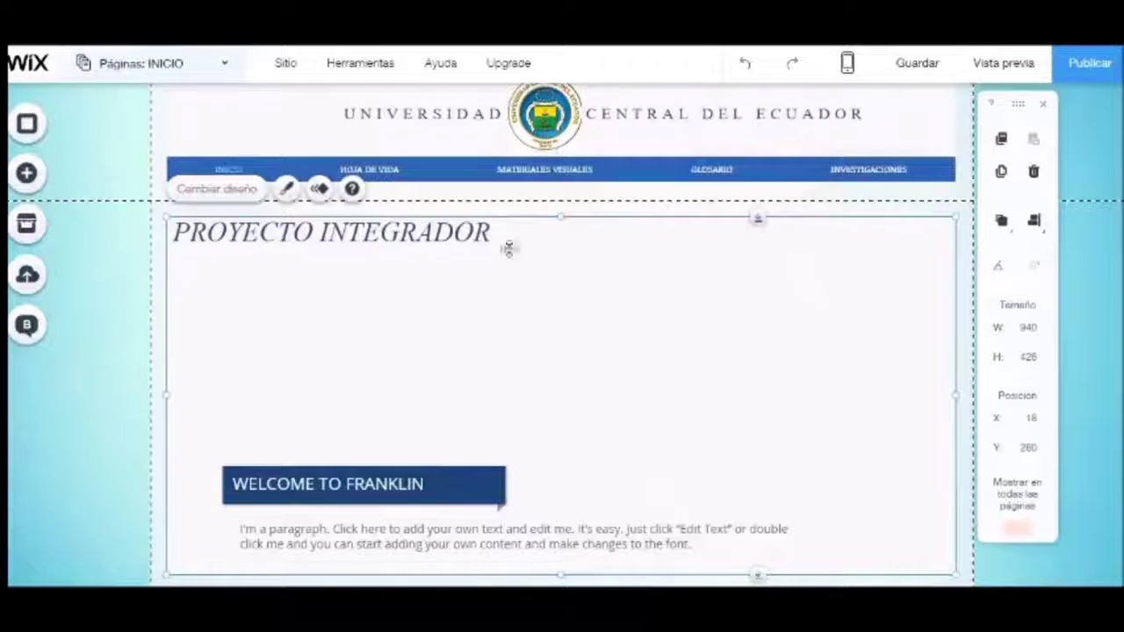
Upload the F_5 tablet photo from the deber folder to the site's uploaded images
{"action": "left_click", "coordinate": [28, 175]}
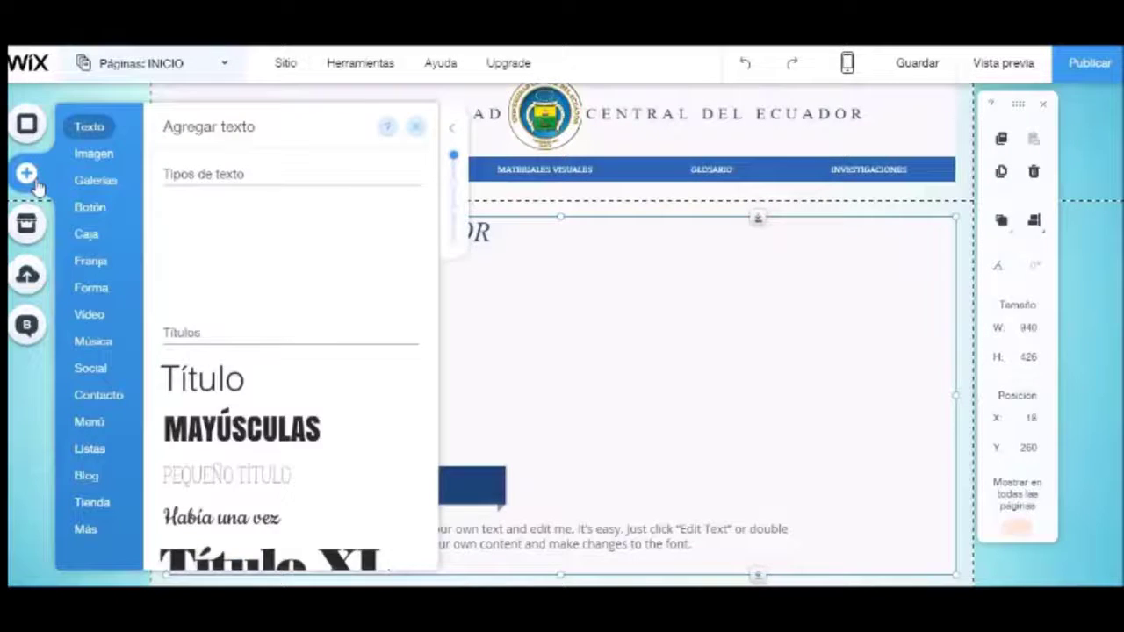
{"action": "left_click", "coordinate": [113, 158]}
{"action": "left_click", "coordinate": [202, 242]}
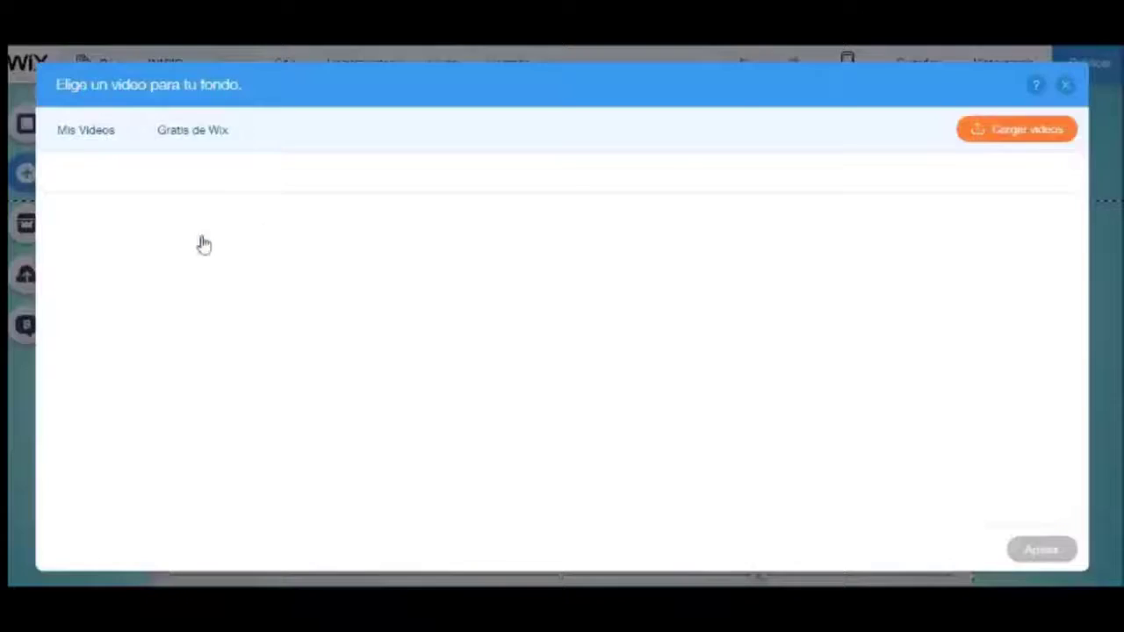
{"action": "left_click", "coordinate": [1008, 132]}
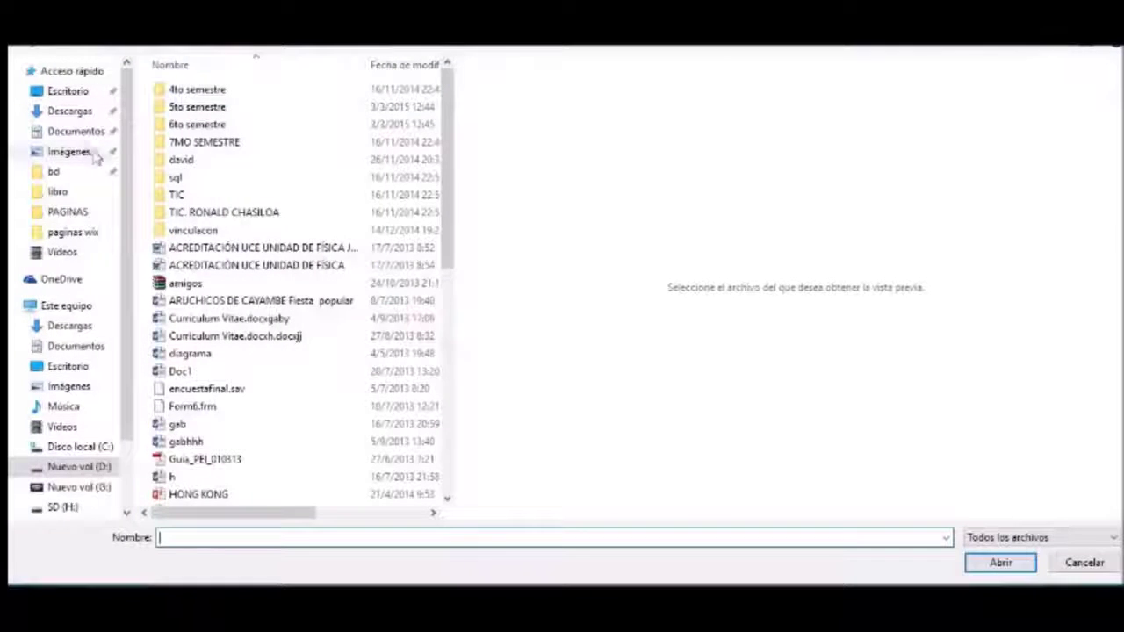
{"action": "left_click", "coordinate": [65, 152]}
{"action": "double_click", "coordinate": [378, 227]}
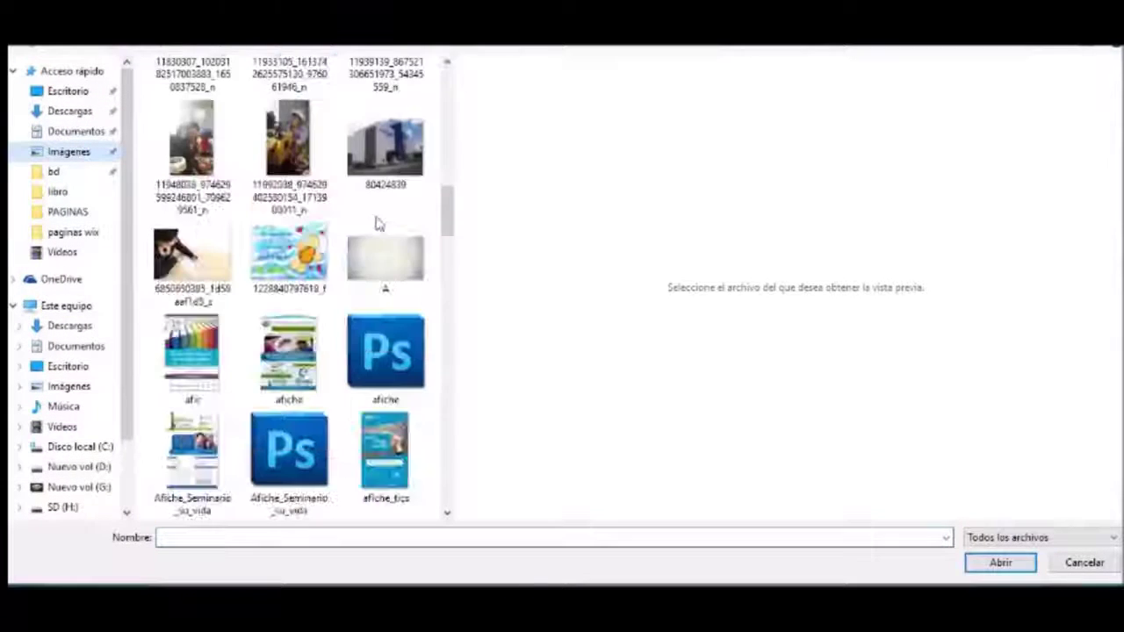
{"action": "scroll", "coordinate": [359, 246], "scroll_direction": "down", "scroll_amount": 5}
{"action": "left_click", "coordinate": [169, 371]}
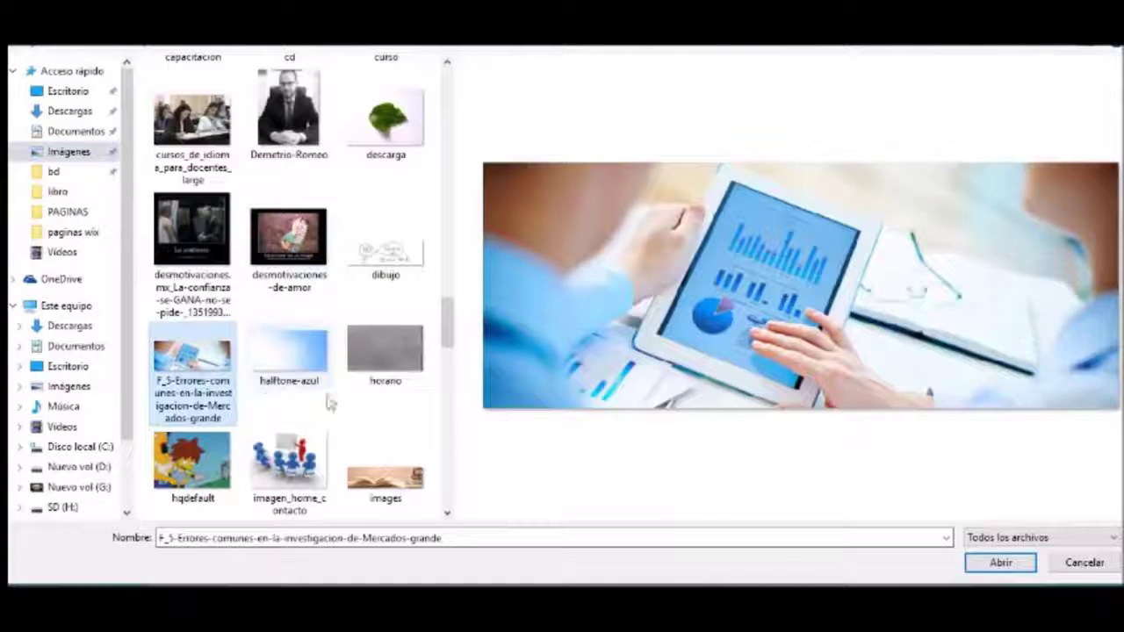
{"action": "left_click", "coordinate": [1001, 562]}
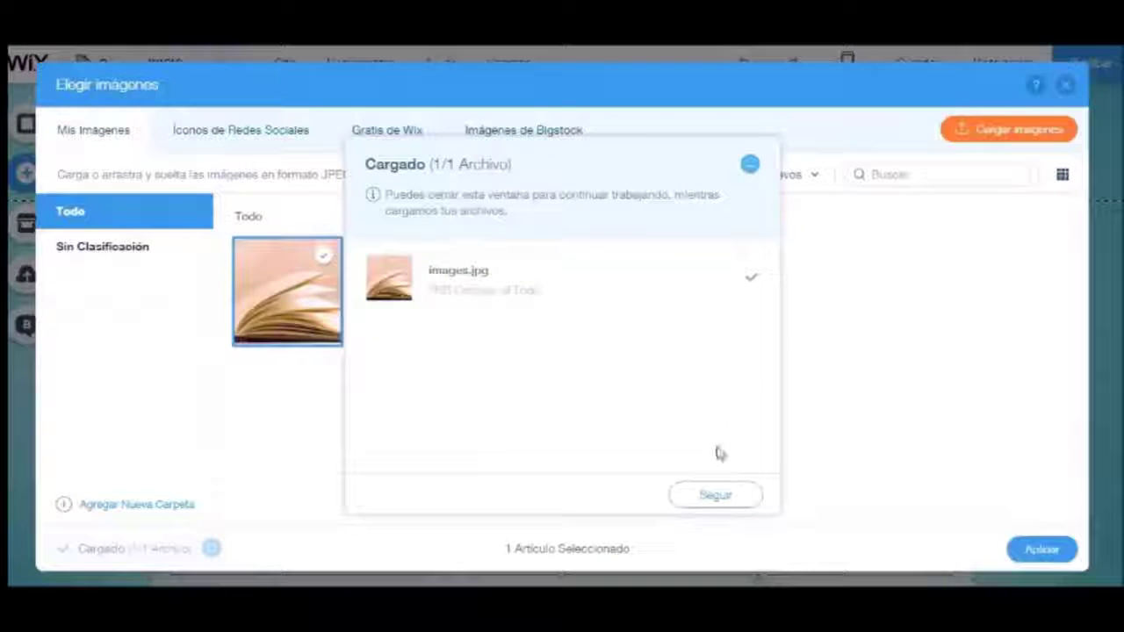
{"action": "left_click", "coordinate": [715, 491]}
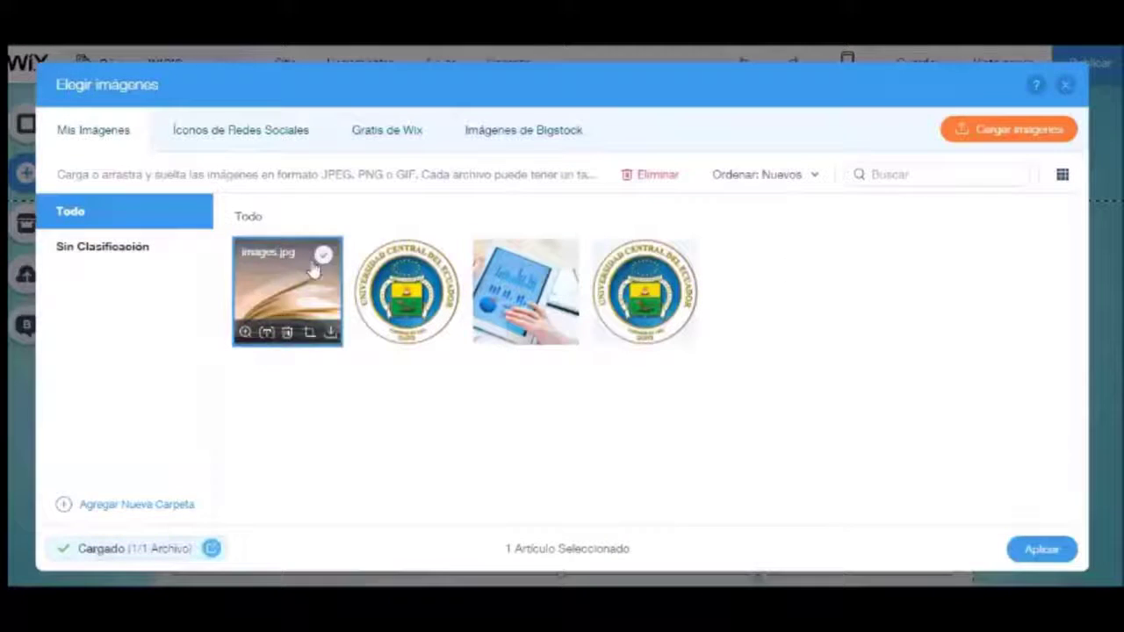
Place the book image under the title, resize and centre it, then delete it
{"action": "left_click", "coordinate": [1050, 551]}
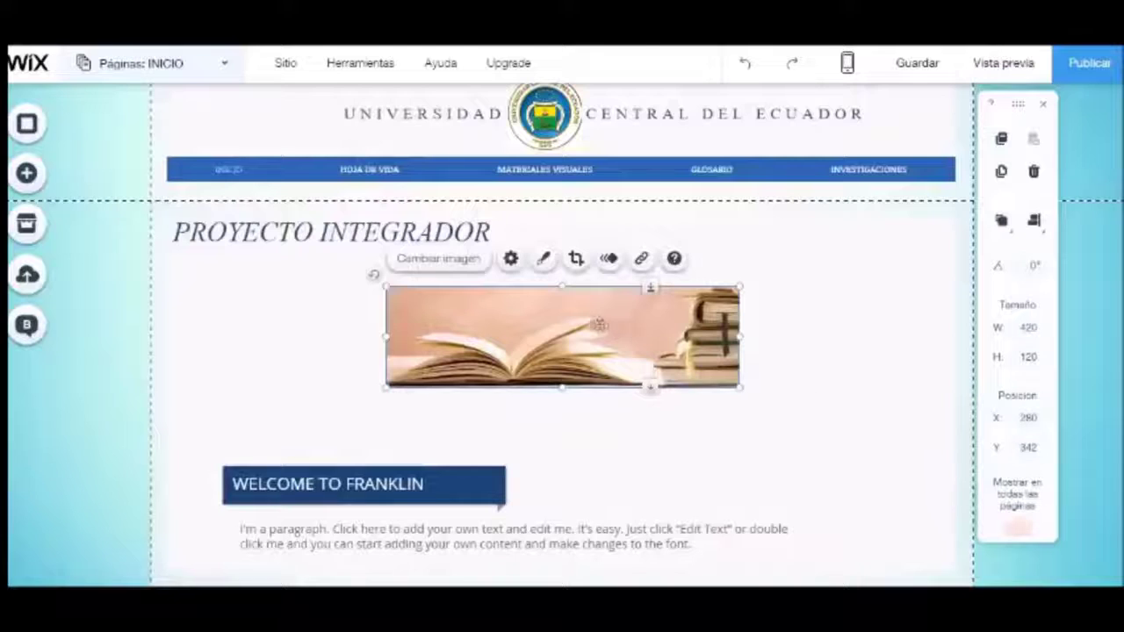
{"action": "left_click_drag", "start_coordinate": [383, 391], "coordinate": [260, 429]}
{"action": "left_click_drag", "start_coordinate": [568, 371], "coordinate": [591, 369]}
{"action": "key", "text": "Delete"}
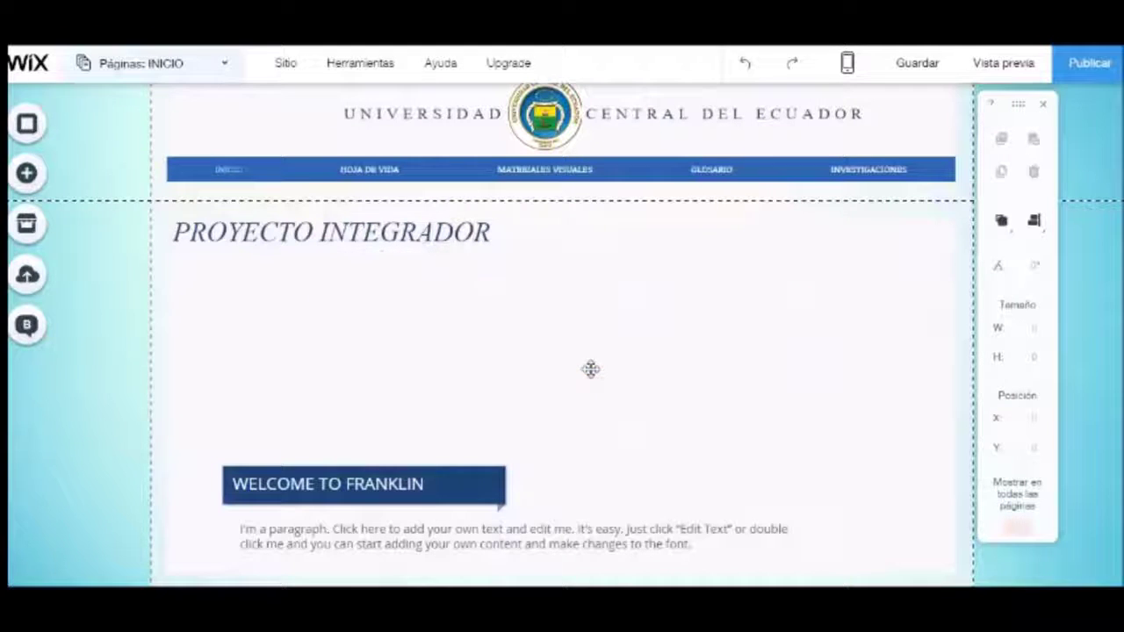
Add the uploaded tablet photo below PROYECTO INTEGRADOR and nudge it slightly down
{"action": "left_click", "coordinate": [26, 173]}
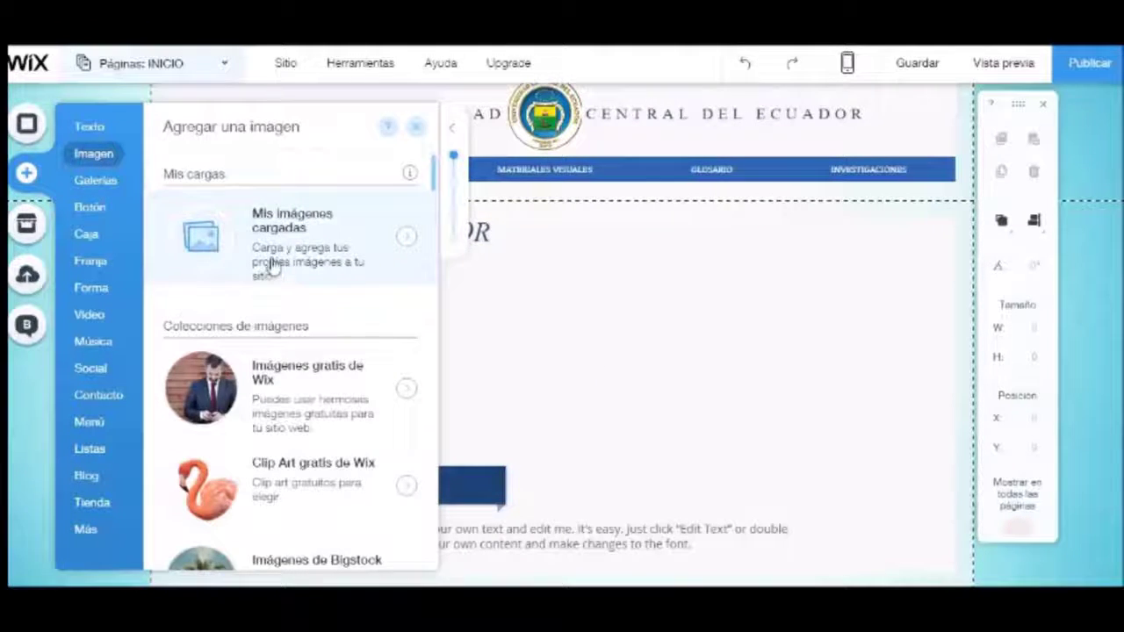
{"action": "left_click", "coordinate": [281, 265]}
{"action": "left_click", "coordinate": [525, 291]}
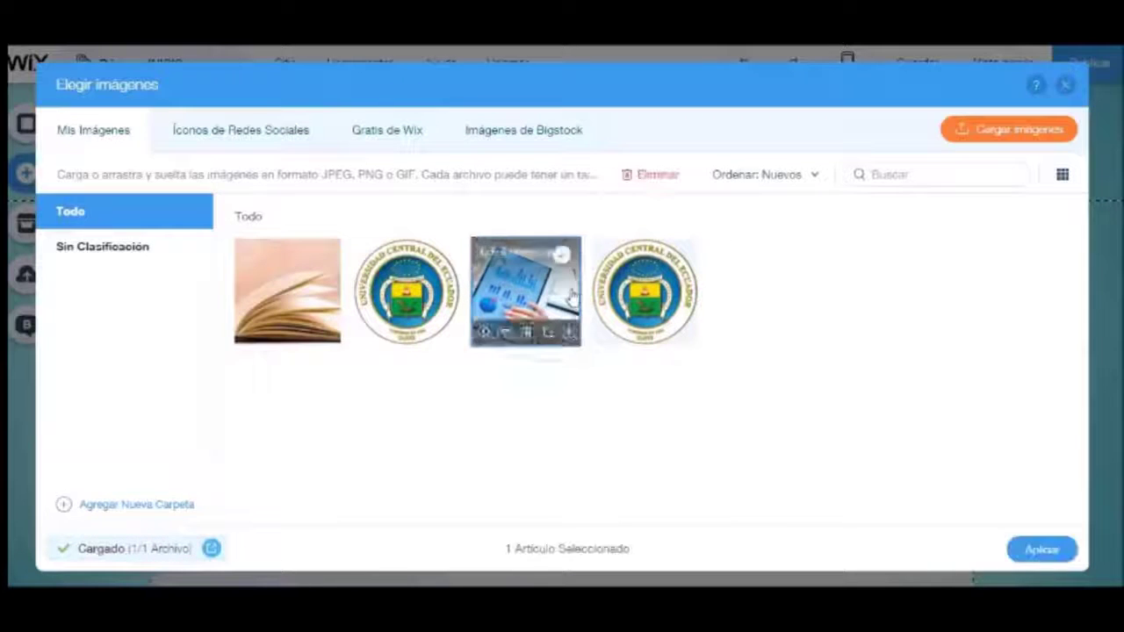
{"action": "left_click", "coordinate": [1041, 549]}
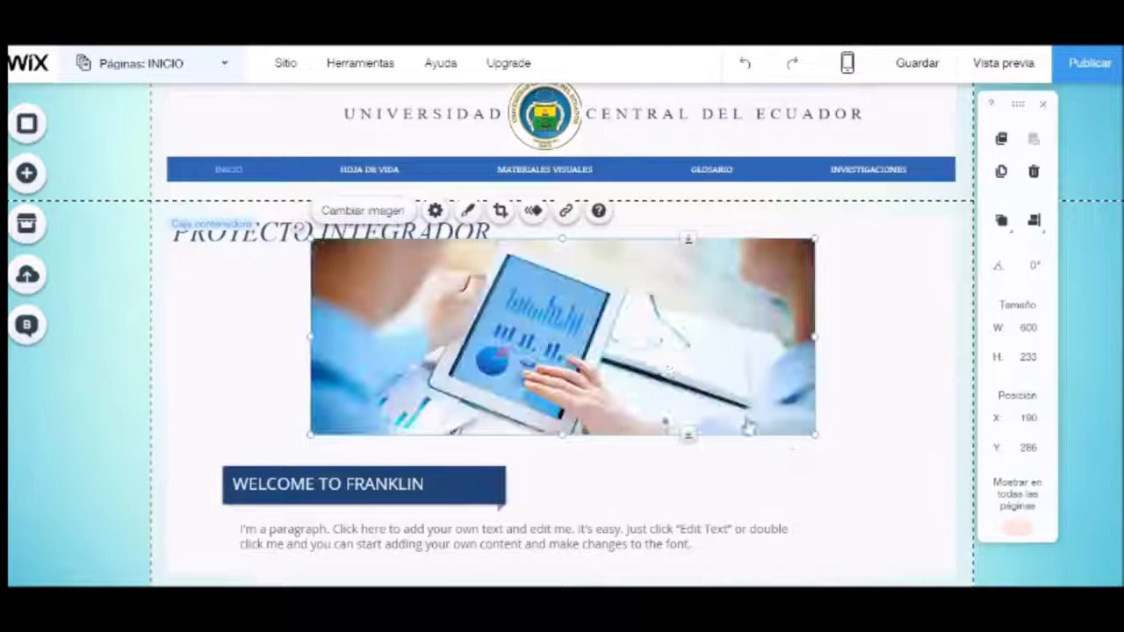
{"action": "left_click_drag", "start_coordinate": [672, 367], "coordinate": [669, 380]}
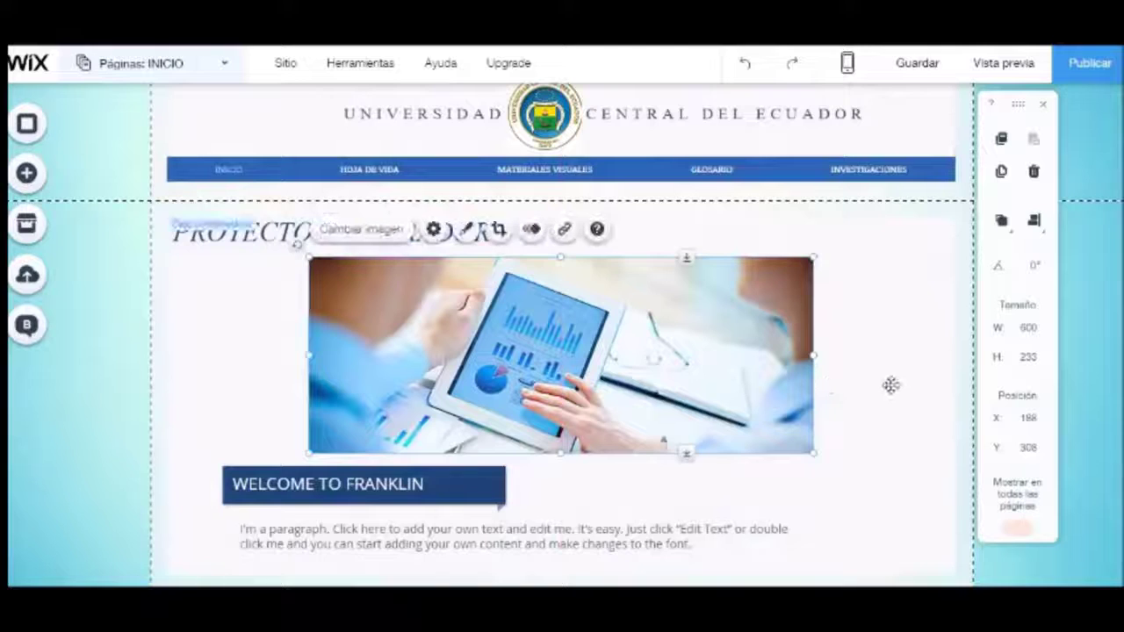
{"action": "left_click", "coordinate": [890, 384]}
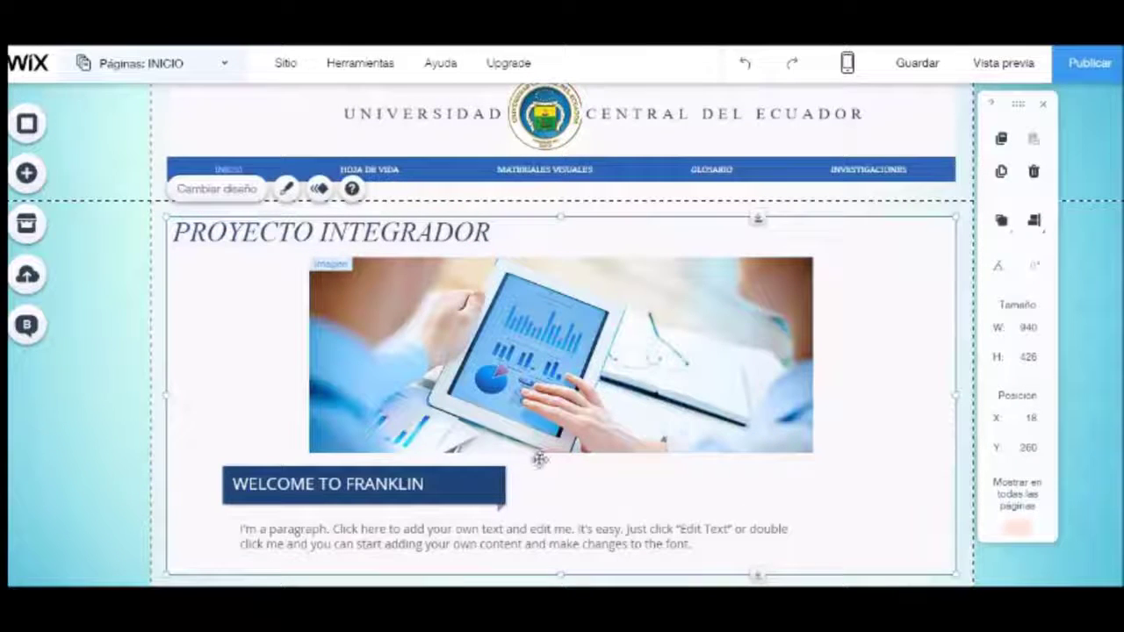
{"action": "scroll", "coordinate": [456, 358], "scroll_direction": "down", "scroll_amount": 1}
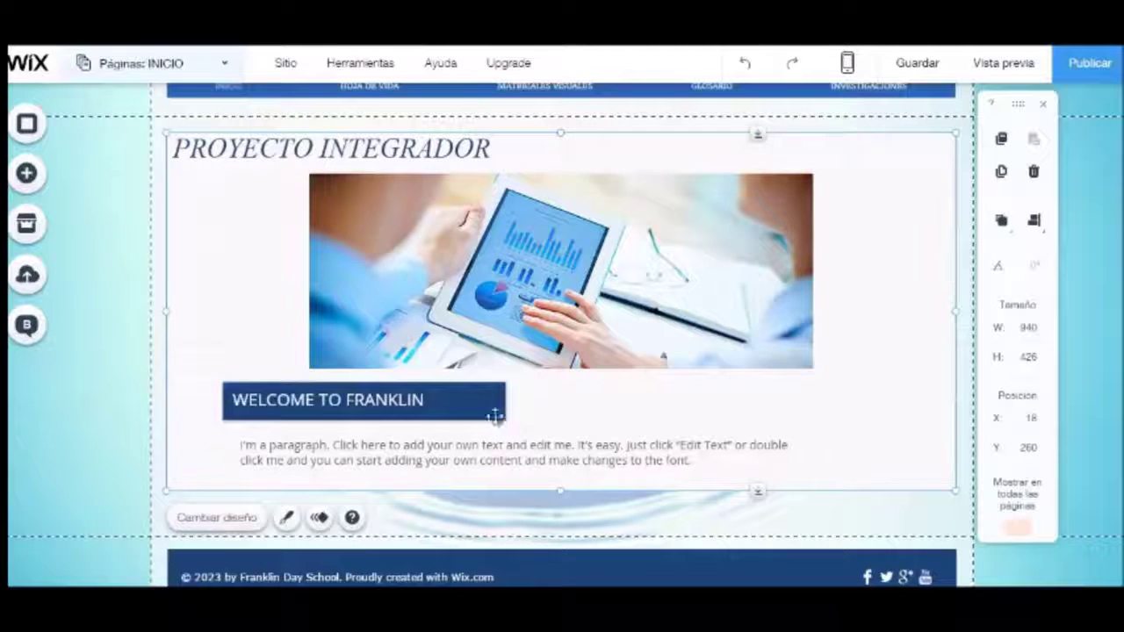
{"action": "scroll", "coordinate": [402, 402], "scroll_direction": "down", "scroll_amount": 1}
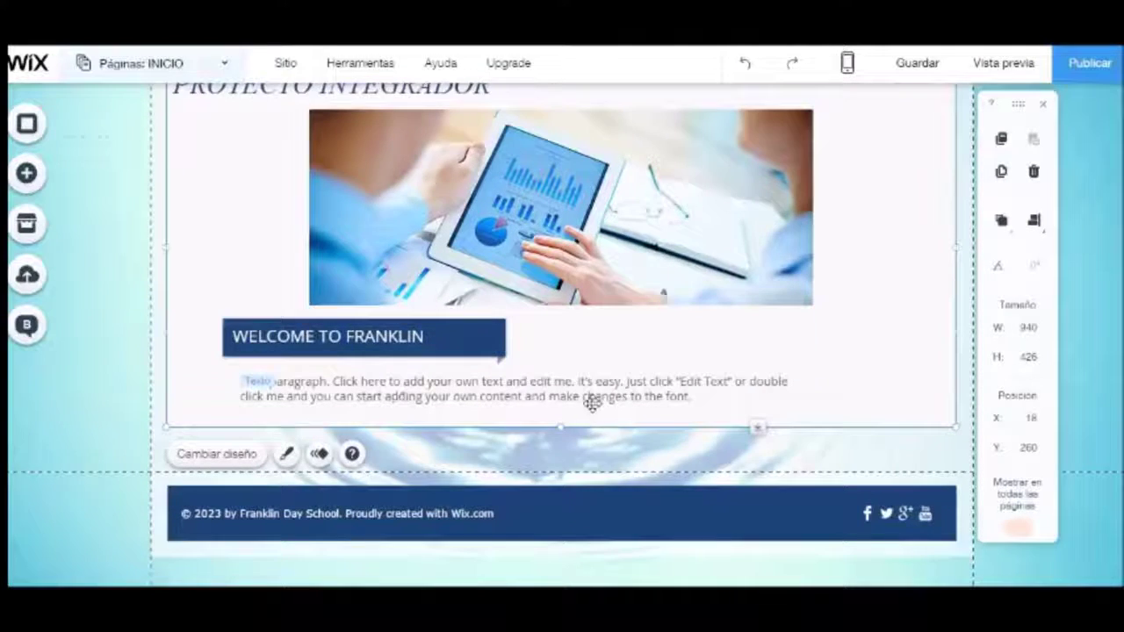
{"action": "scroll", "coordinate": [594, 403], "scroll_direction": "up", "scroll_amount": 2}
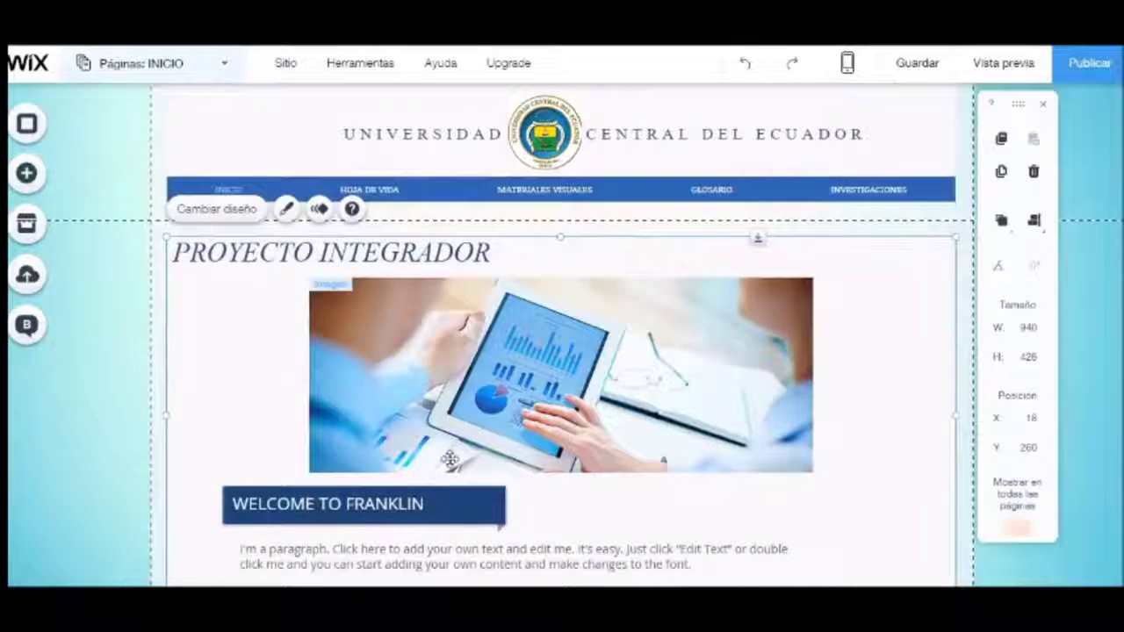
{"action": "scroll", "coordinate": [450, 458], "scroll_direction": "down", "scroll_amount": 1}
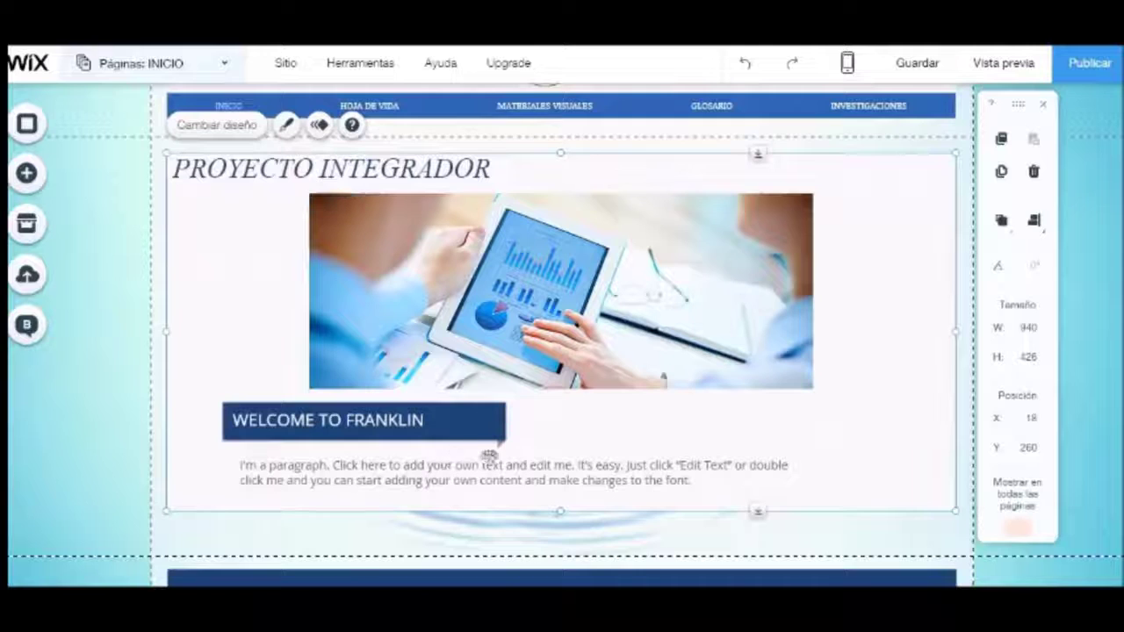
Clear the placeholder sentences under WELCOME TO FRANKLIN and type NOMBRE: in their place
{"action": "left_click", "coordinate": [390, 470]}
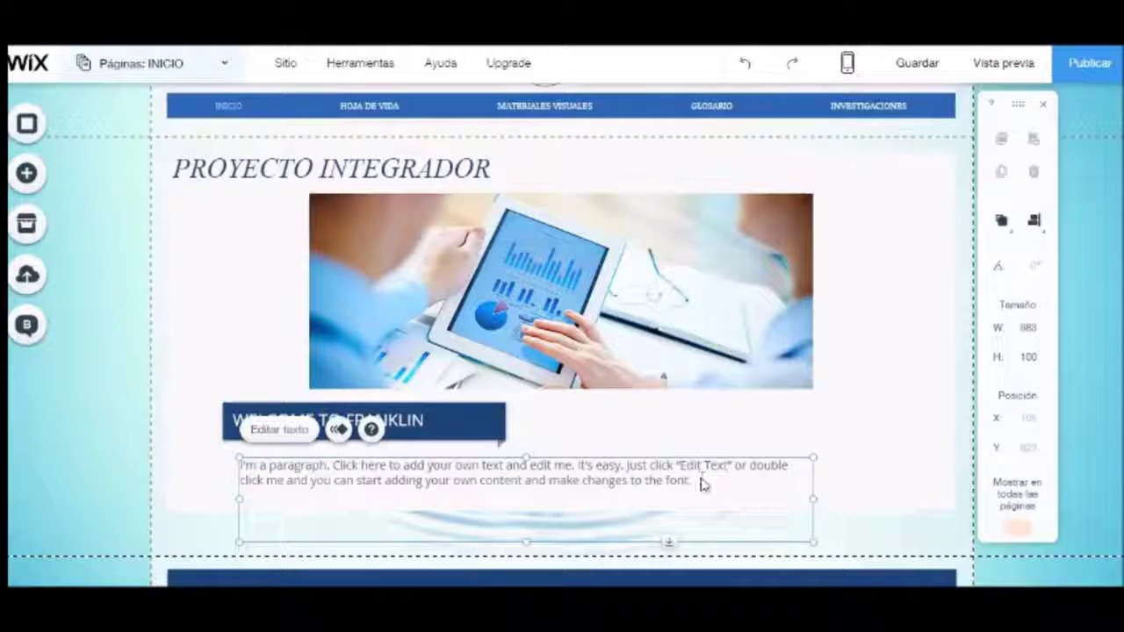
{"action": "double_click", "coordinate": [702, 484]}
{"action": "double_click", "coordinate": [592, 480]}
{"action": "left_click_drag", "start_coordinate": [693, 481], "coordinate": [178, 443]}
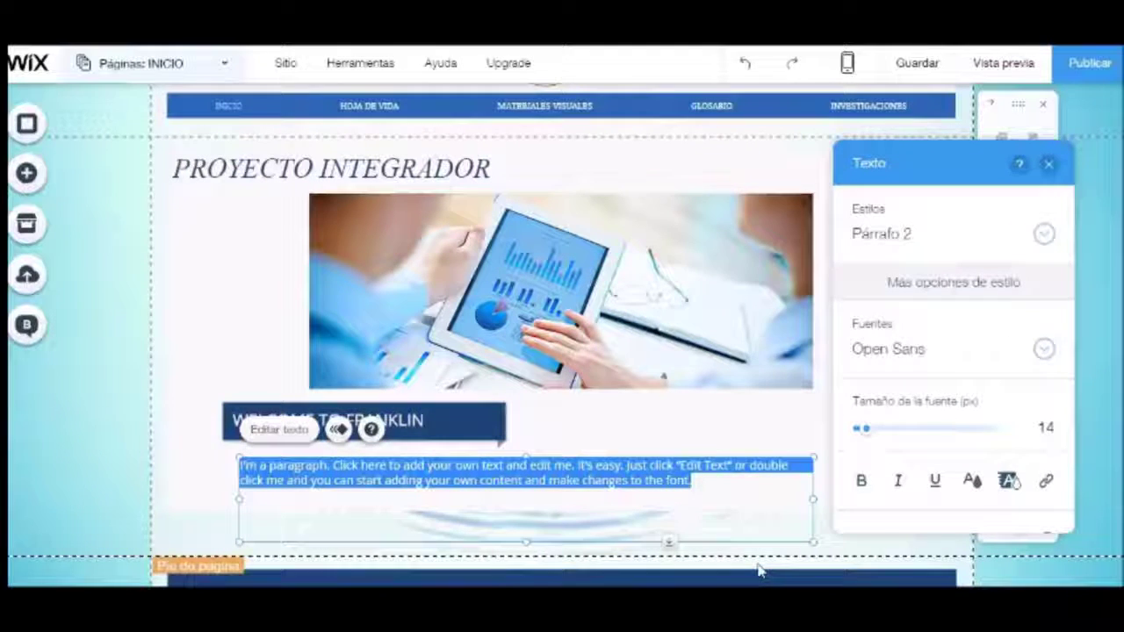
{"action": "key", "text": "BackSpace"}
{"action": "type", "text": "NOMBRE:"}
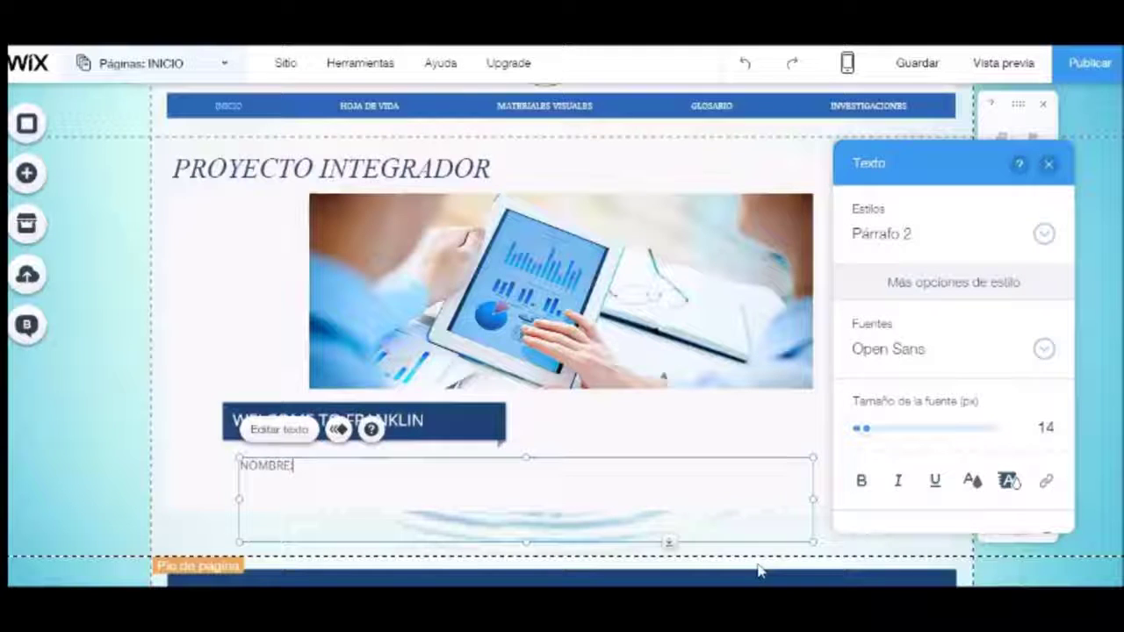
{"action": "left_click", "coordinate": [416, 425]}
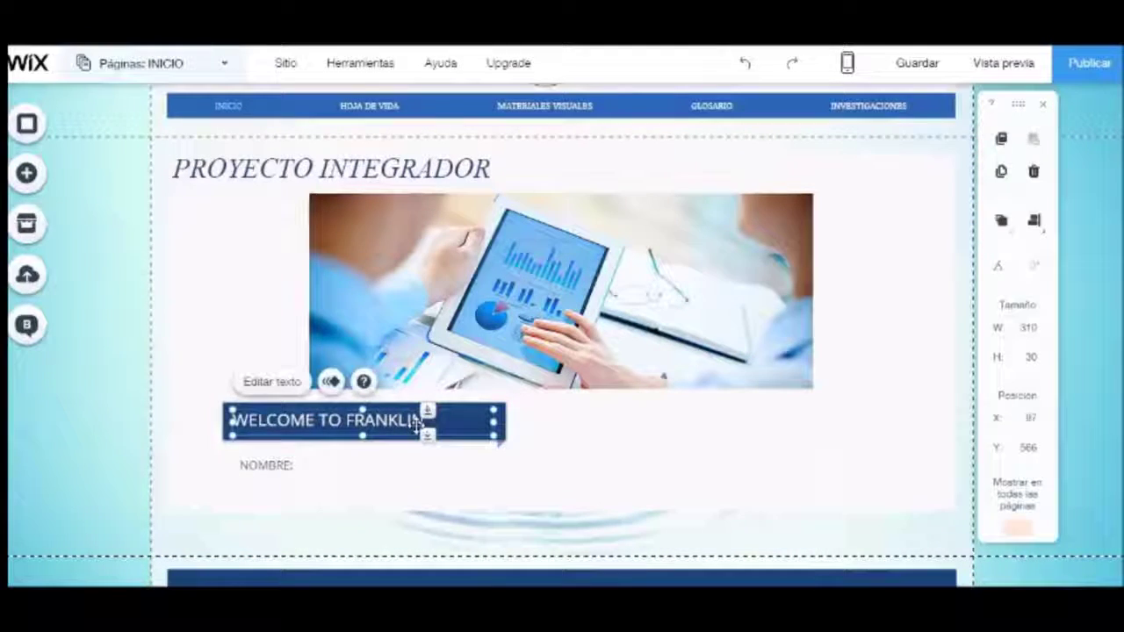
Replace the WELCOME TO FRANKLIN heading text with Presentación
{"action": "left_click", "coordinate": [286, 383]}
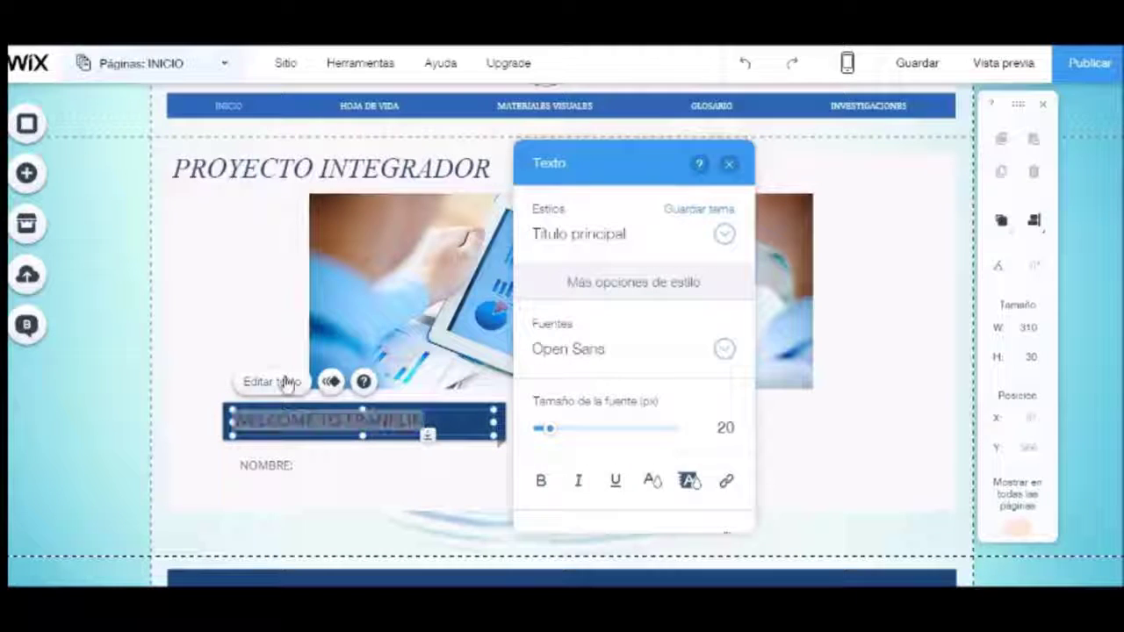
{"action": "left_click", "coordinate": [387, 419]}
{"action": "left_click_drag", "start_coordinate": [426, 419], "coordinate": [156, 422]}
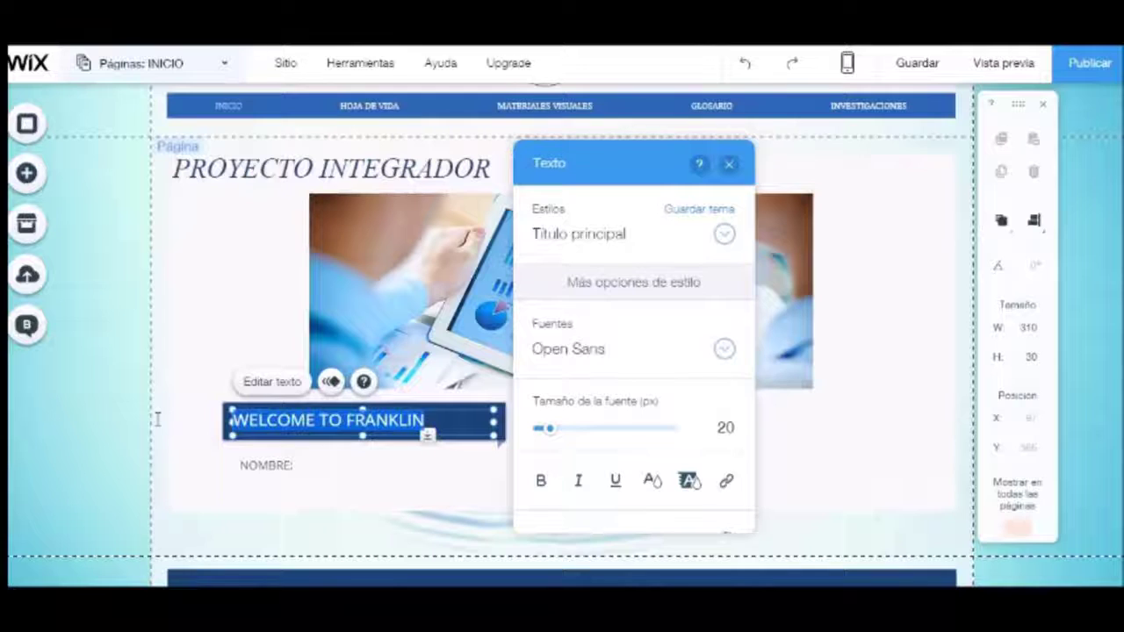
{"action": "key", "text": "BackSpace"}
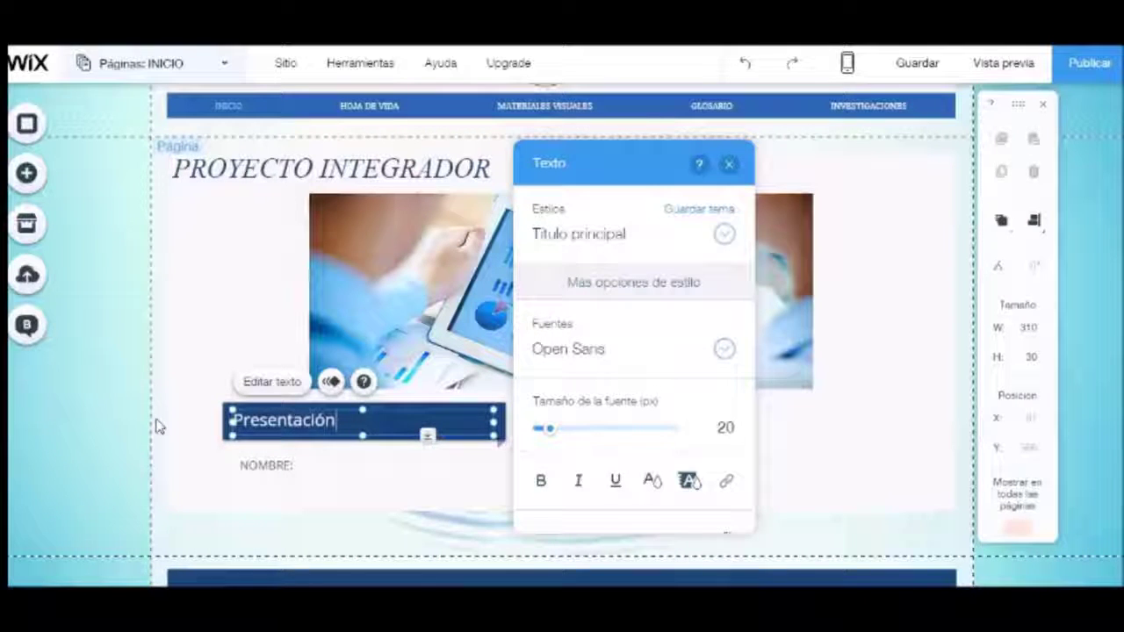
{"action": "left_click", "coordinate": [323, 499]}
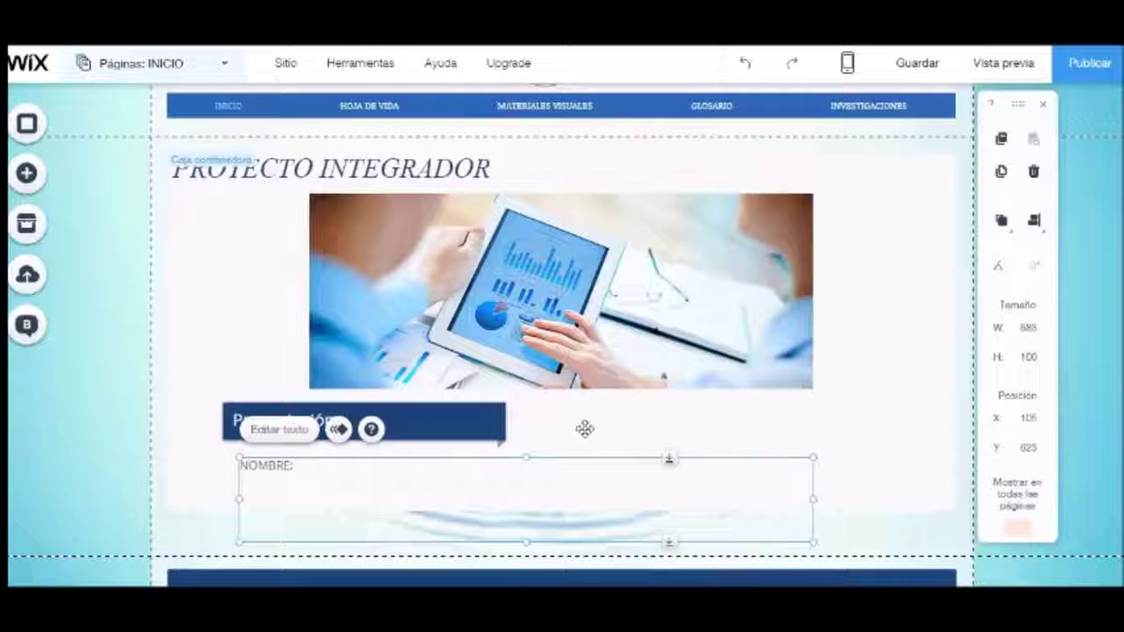
Append the student's full name right after NOMBRE: on the presentation line
{"action": "left_click", "coordinate": [280, 470]}
{"action": "left_click", "coordinate": [279, 471]}
{"action": "left_click", "coordinate": [297, 466]}
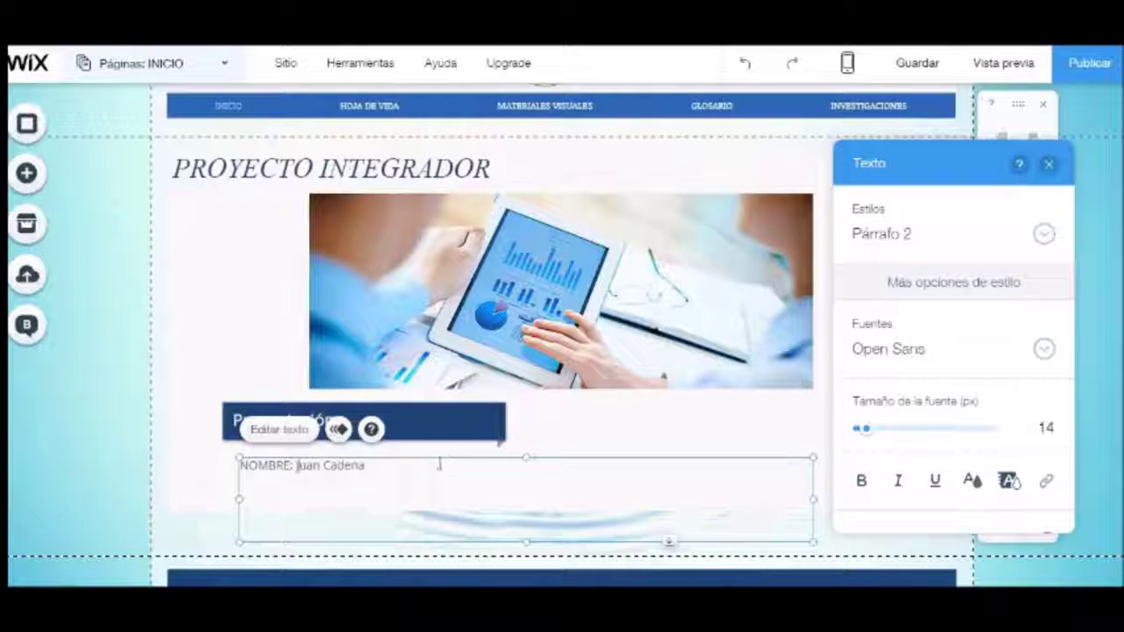
{"action": "left_click", "coordinate": [547, 437]}
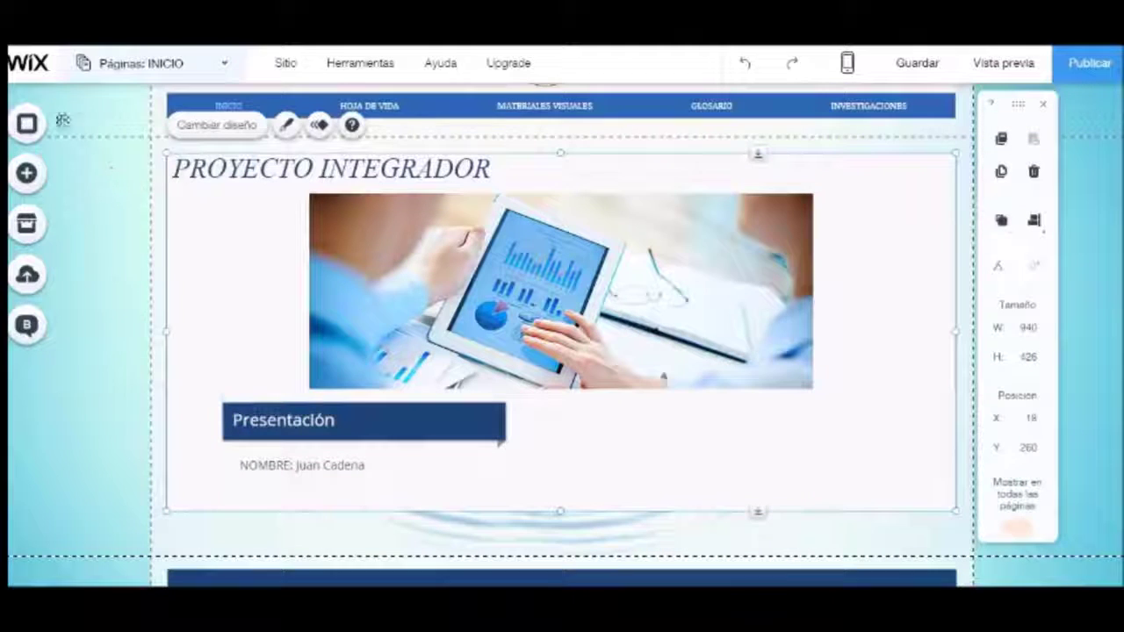
{"action": "left_click", "coordinate": [26, 172]}
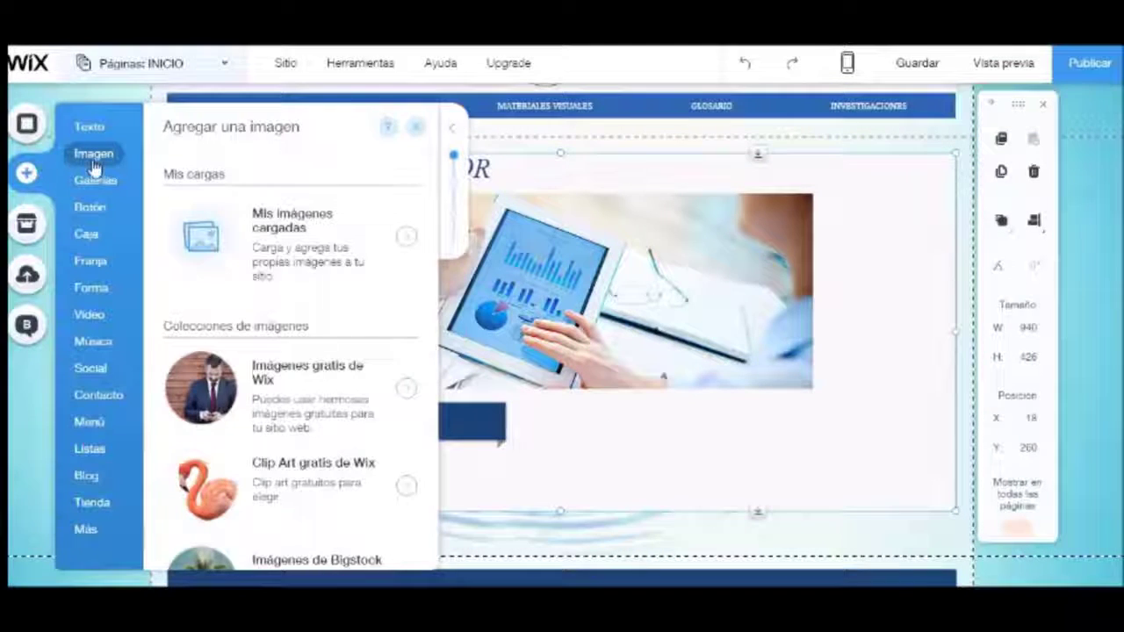
Add a Leer Más button below the NOMBRE: line
{"action": "mouse_move", "coordinate": [98, 211]}
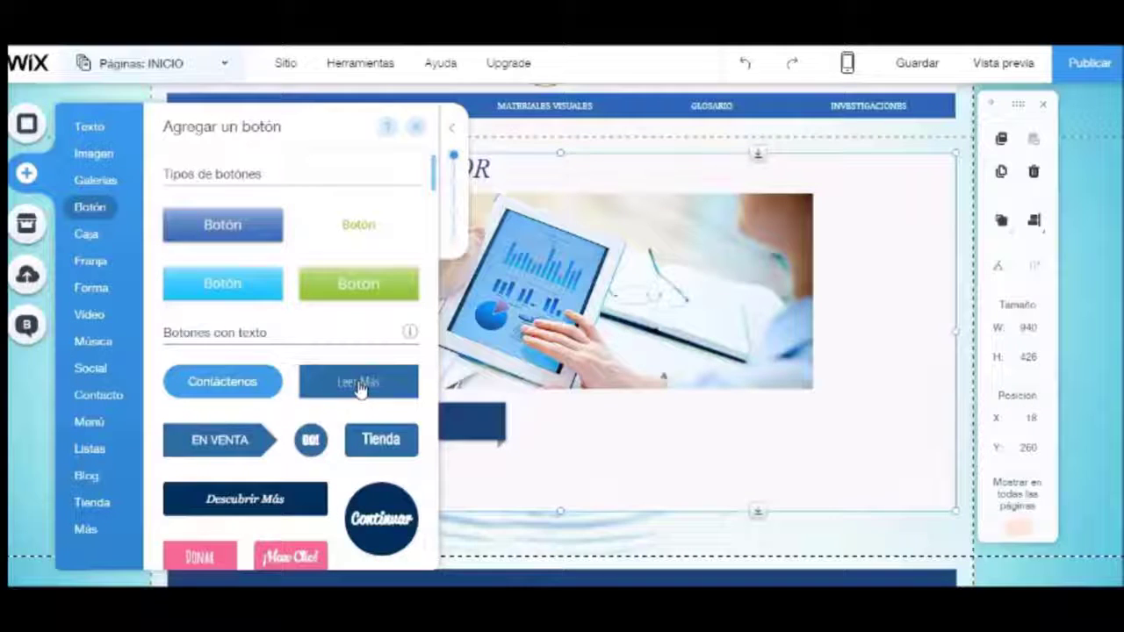
{"action": "scroll", "coordinate": [360, 391], "scroll_direction": "down", "scroll_amount": 1}
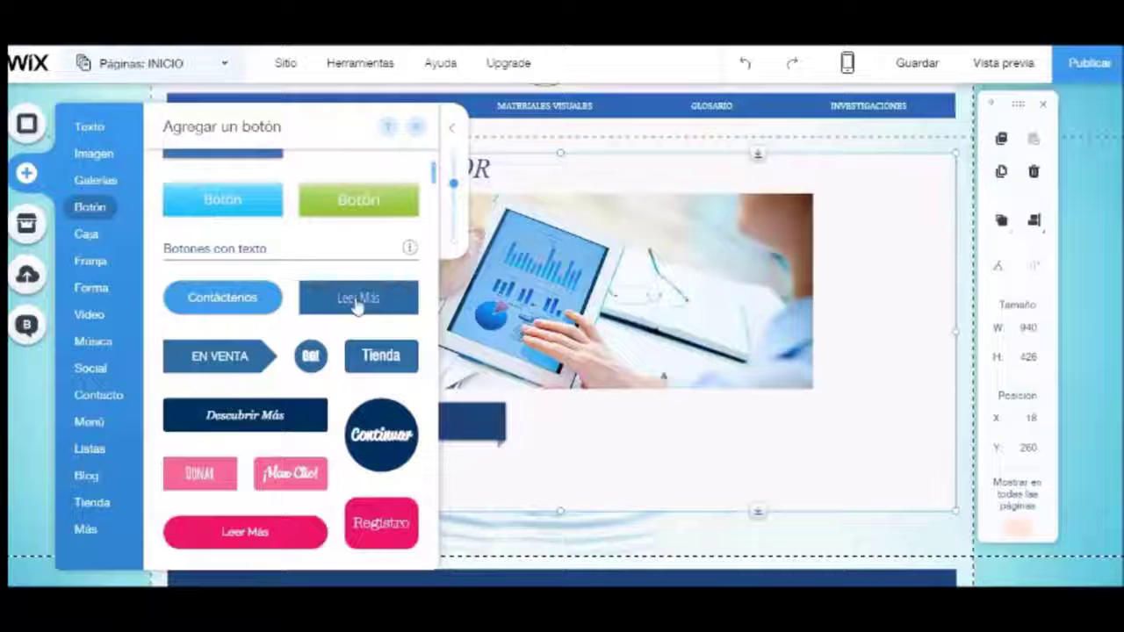
{"action": "left_click_drag", "start_coordinate": [358, 301], "coordinate": [463, 494]}
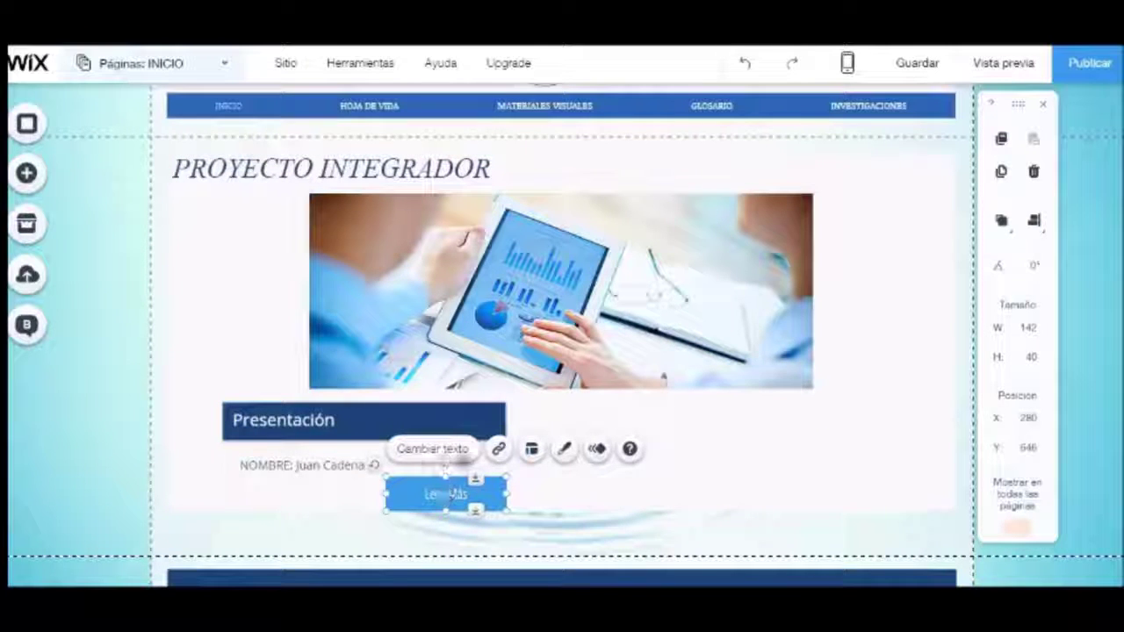
Link the Leer Más button to the HOJA DE VIDA page
{"action": "left_click", "coordinate": [500, 453]}
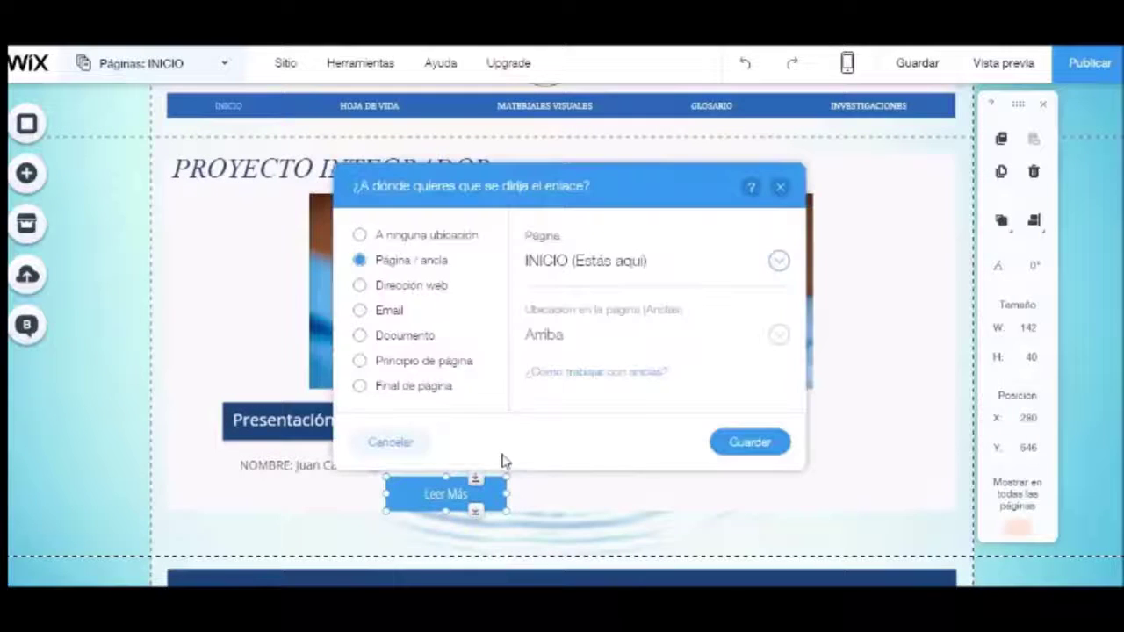
{"action": "left_click", "coordinate": [632, 262]}
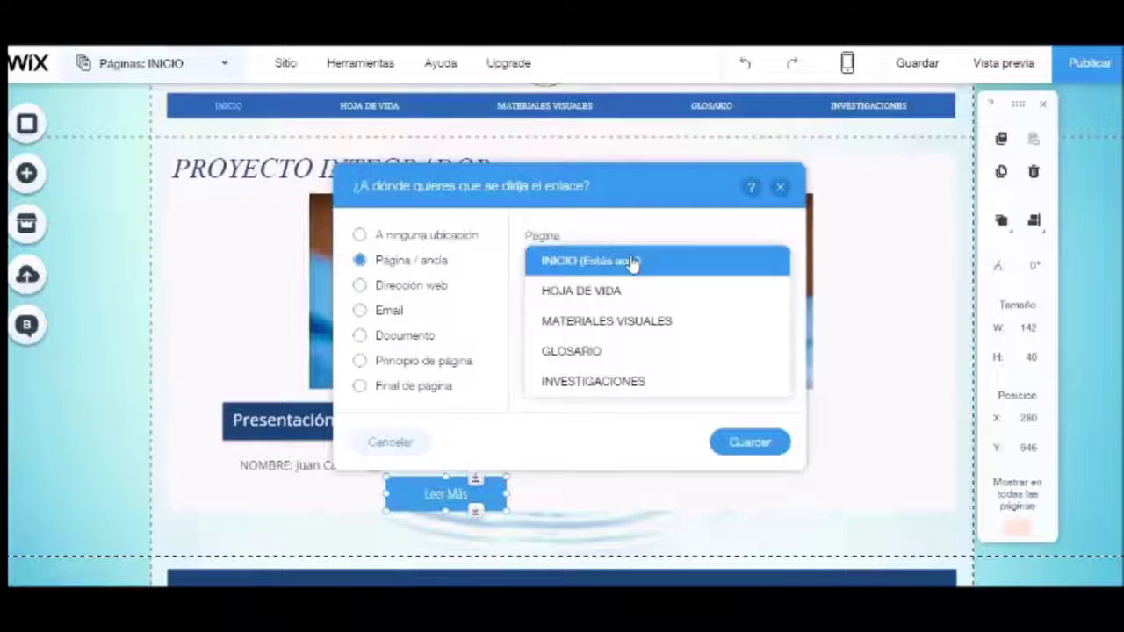
{"action": "left_click", "coordinate": [635, 299]}
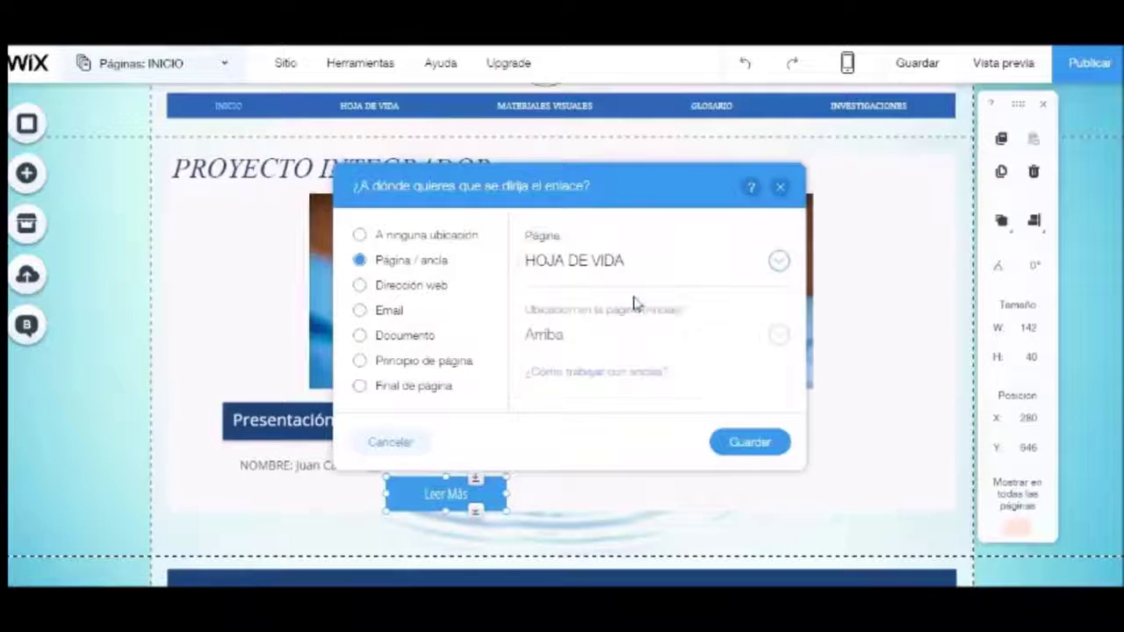
{"action": "left_click", "coordinate": [758, 450]}
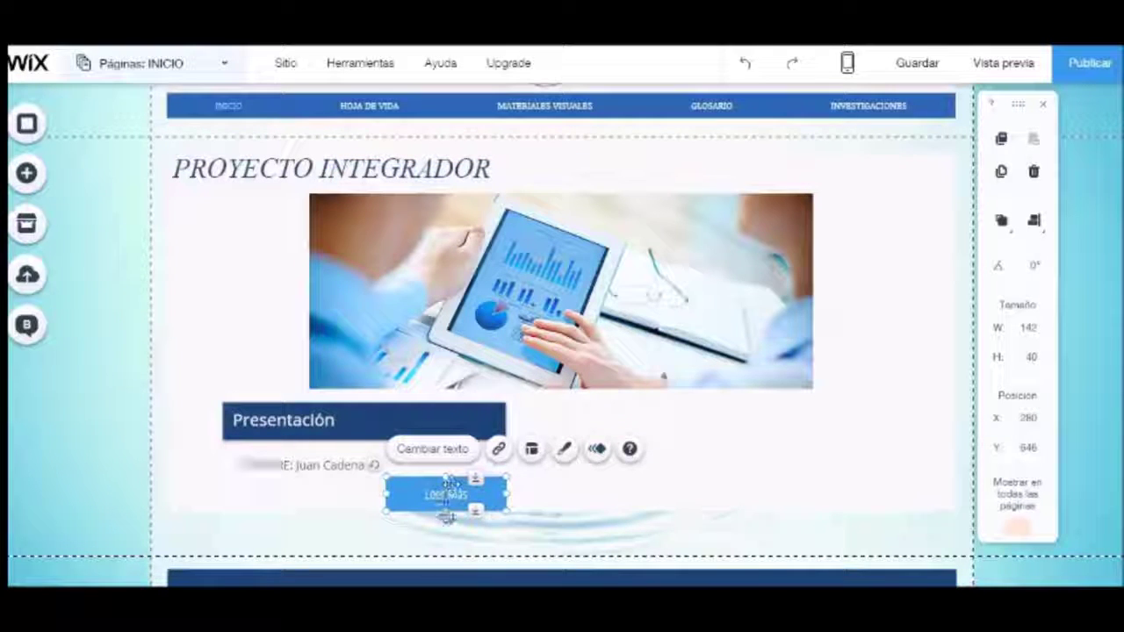
Go to the HOJA DE VIDA page and add a Título del sitio text element
{"action": "left_click", "coordinate": [369, 110]}
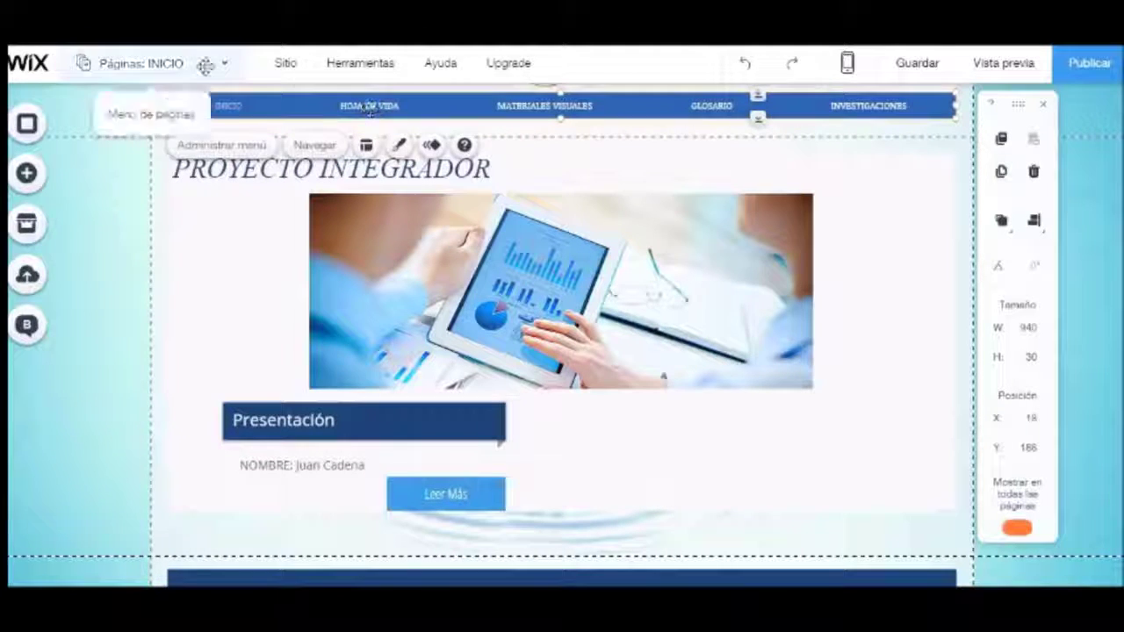
{"action": "left_click", "coordinate": [189, 67]}
{"action": "left_click", "coordinate": [146, 216]}
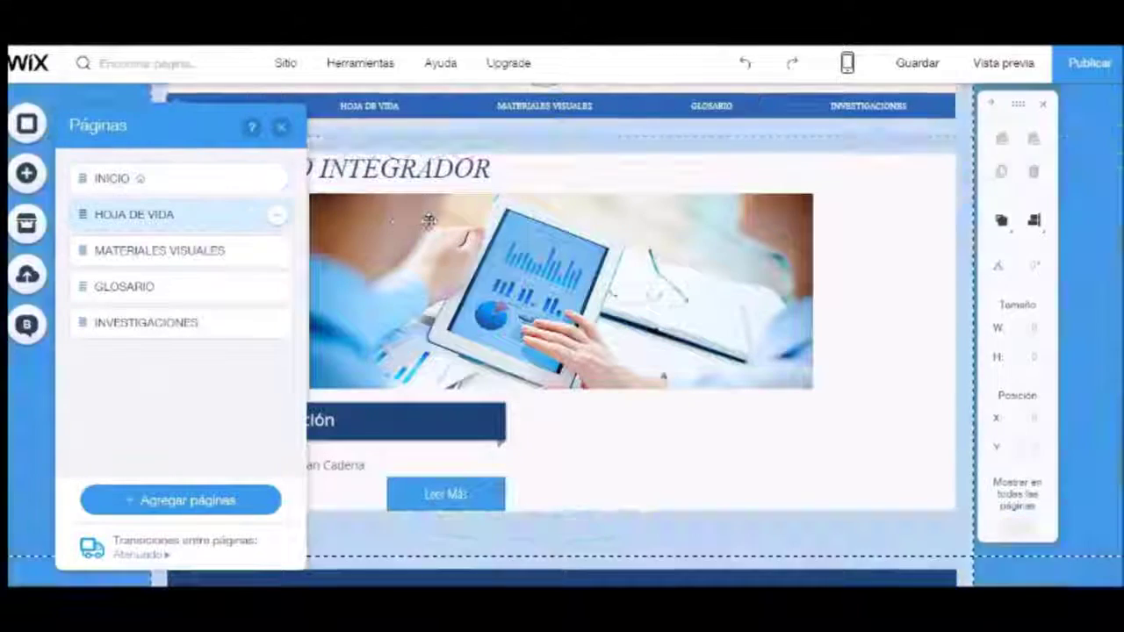
{"action": "left_click", "coordinate": [443, 344]}
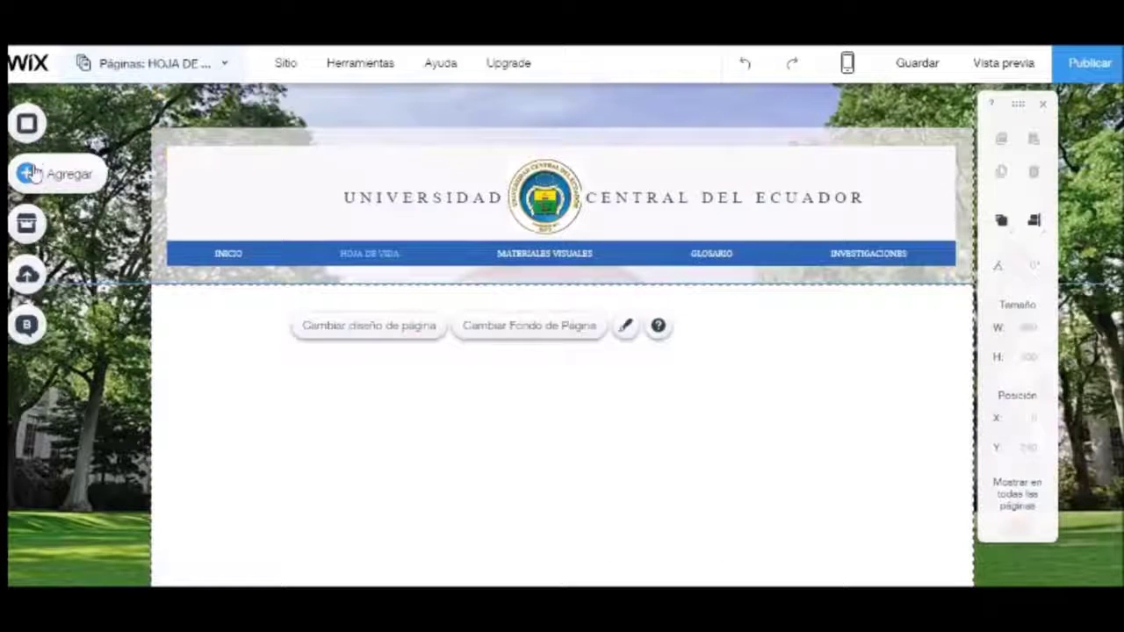
{"action": "left_click", "coordinate": [70, 174]}
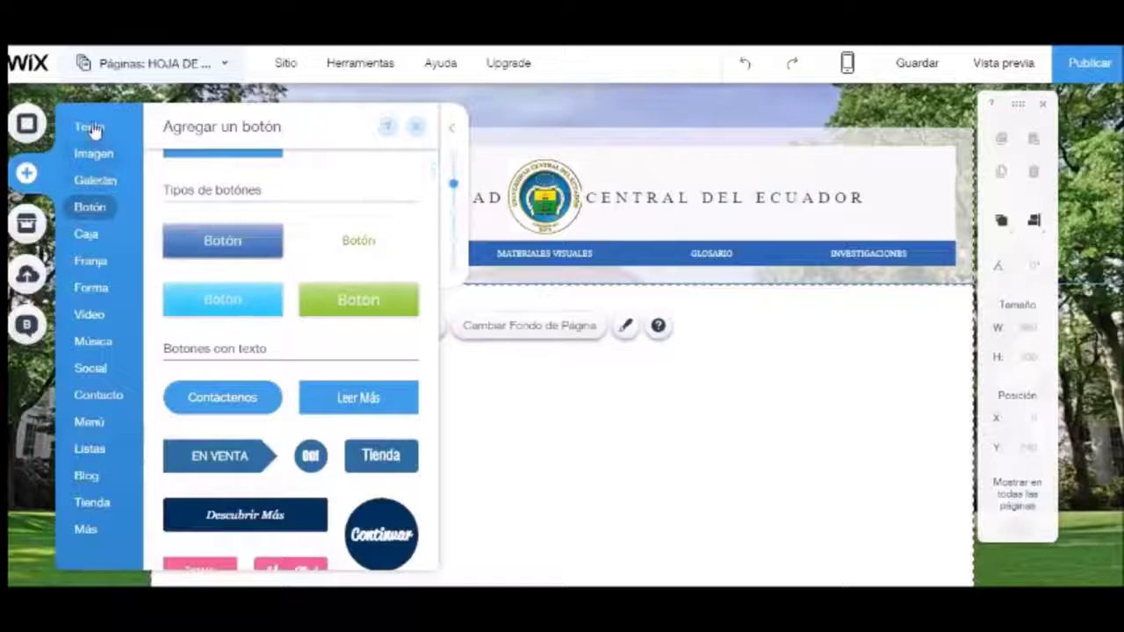
{"action": "left_click", "coordinate": [94, 153]}
{"action": "left_click", "coordinate": [88, 127]}
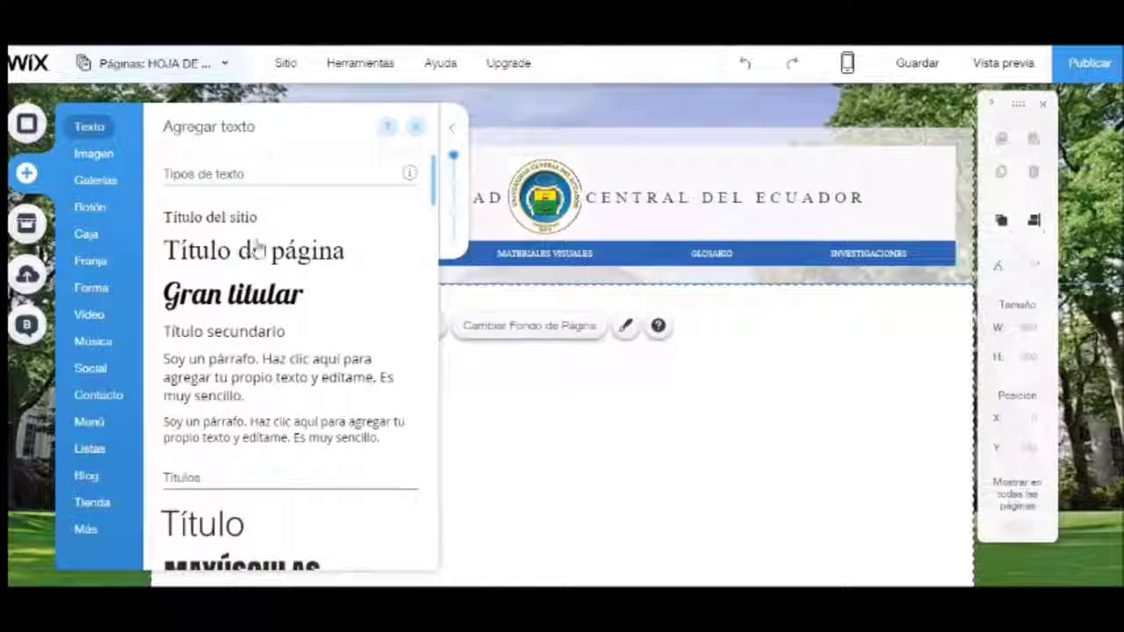
{"action": "left_click", "coordinate": [245, 224]}
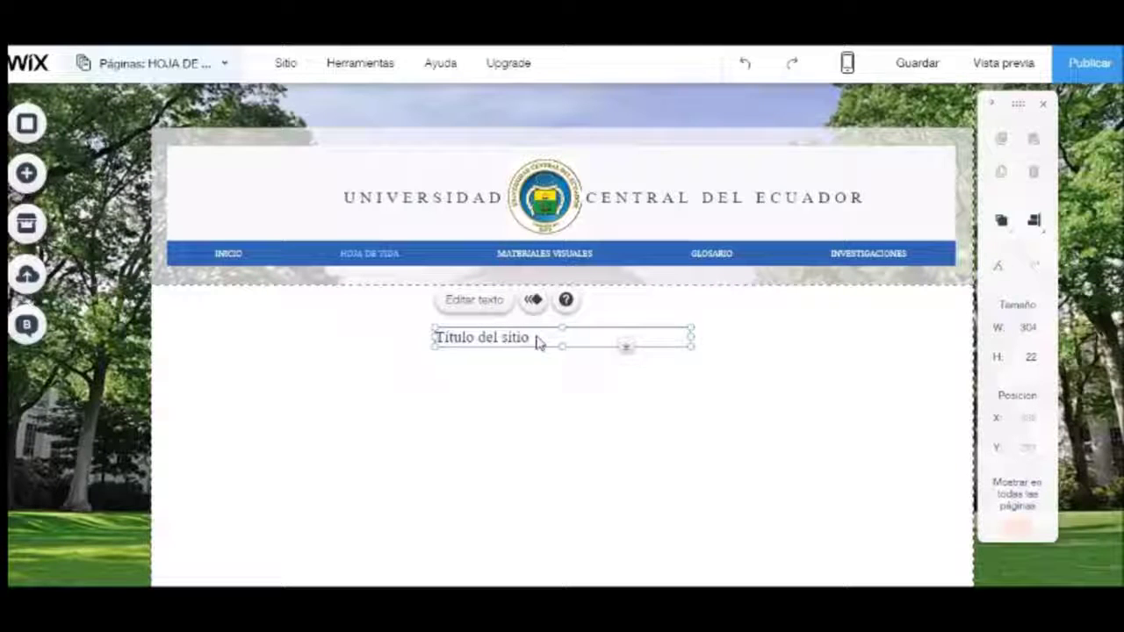
Replace the Título del sitio text with 'Esta es mi descripcion personal'
{"action": "left_click", "coordinate": [476, 306]}
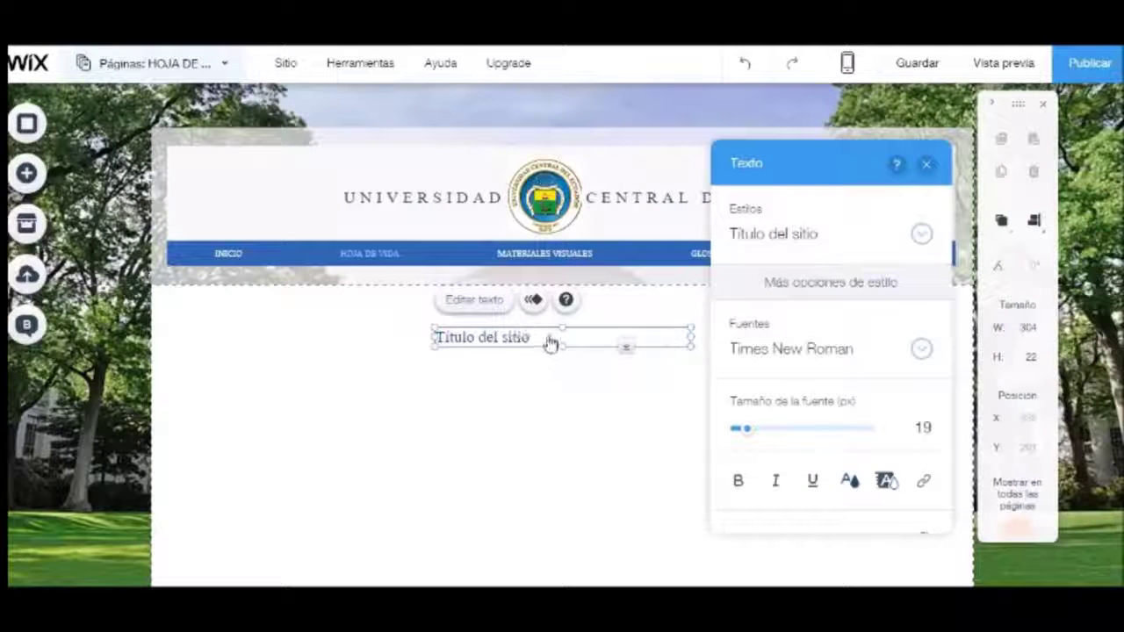
{"action": "left_click_drag", "start_coordinate": [547, 339], "coordinate": [304, 329]}
{"action": "type", "text": "es"}
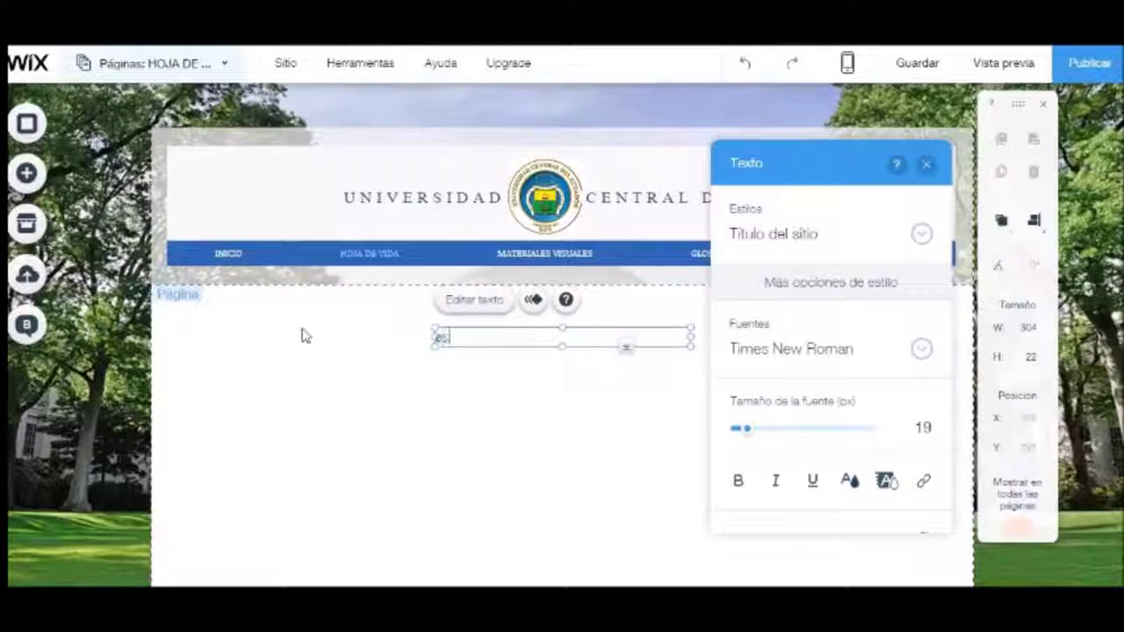
{"action": "key", "text": "BackSpace"}
{"action": "key", "text": "BackSpace"}
{"action": "key", "text": "BackSpace"}
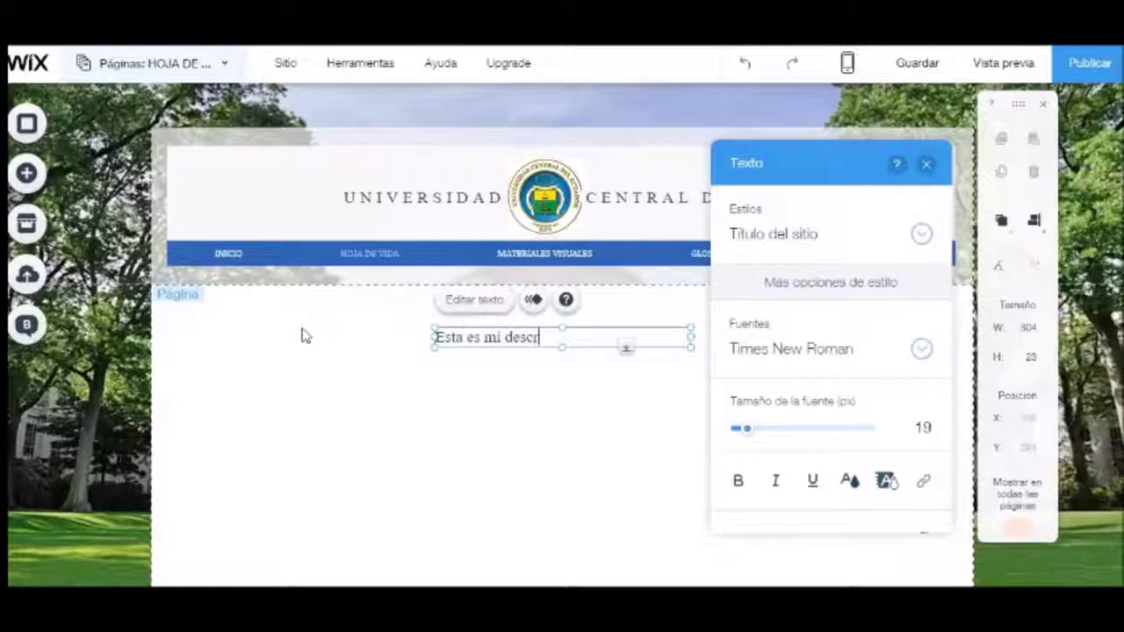
{"action": "key", "text": "BackSpace"}
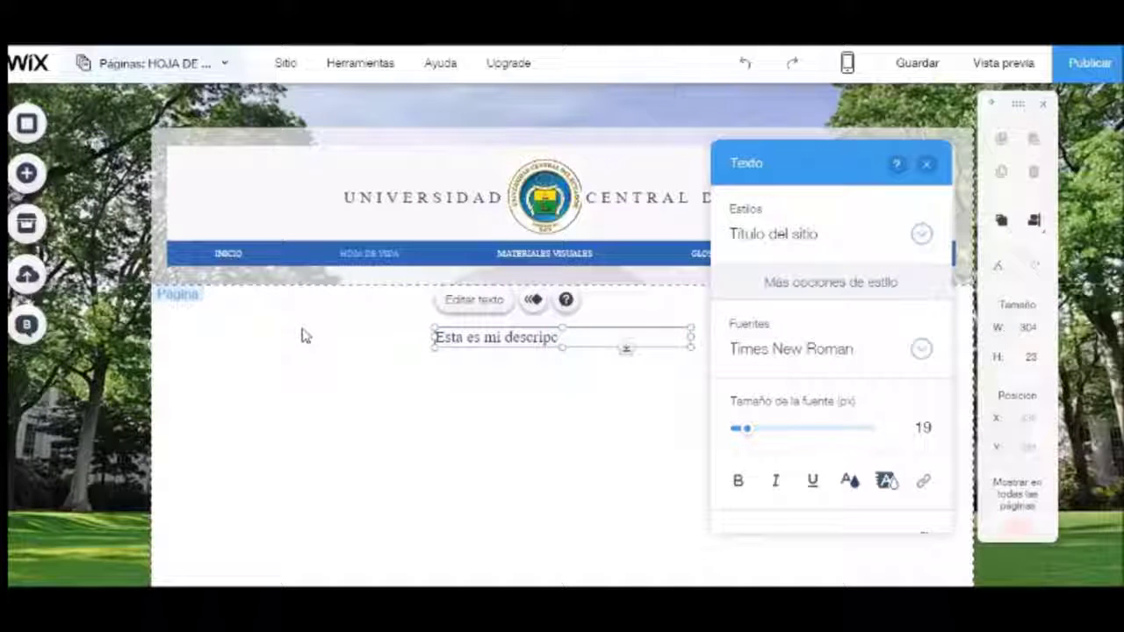
{"action": "type", "text": "ion personal"}
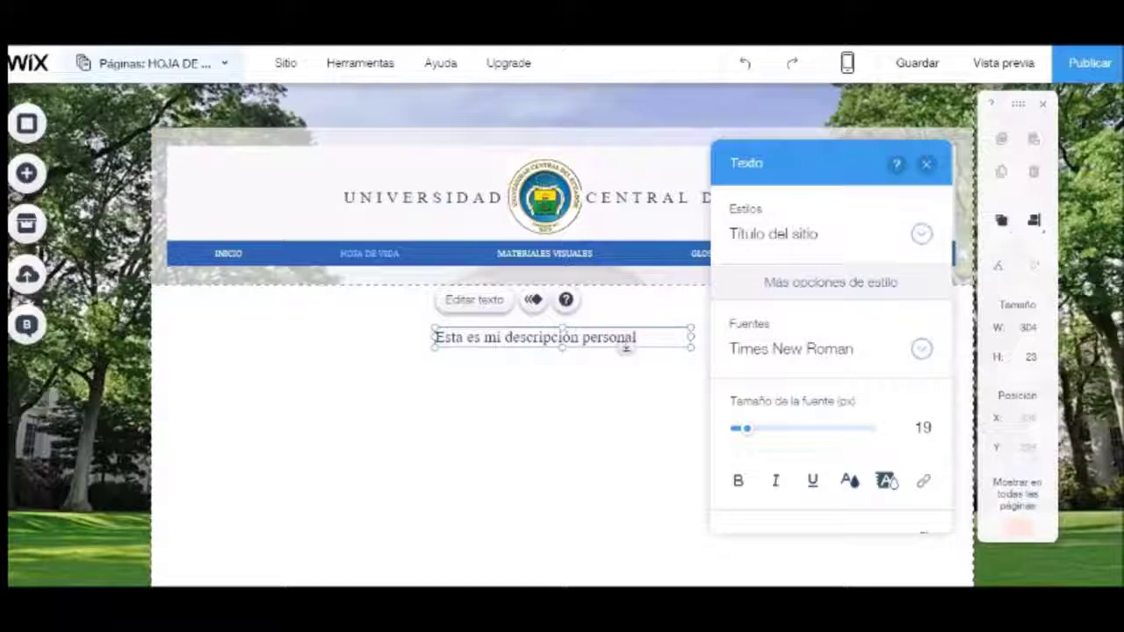
{"action": "left_click", "coordinate": [200, 64]}
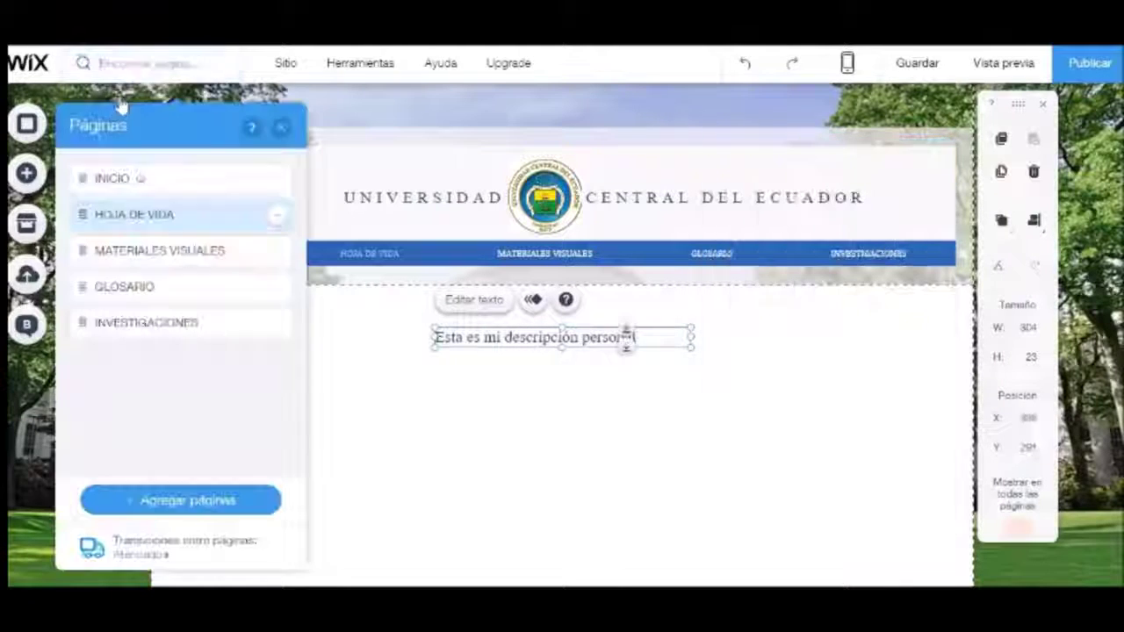
Return to INICIO and browse the add panel's Galerías, Caja and Franja through to the Video category
{"action": "left_click", "coordinate": [111, 186]}
{"action": "scroll", "coordinate": [673, 379], "scroll_direction": "down", "scroll_amount": 5}
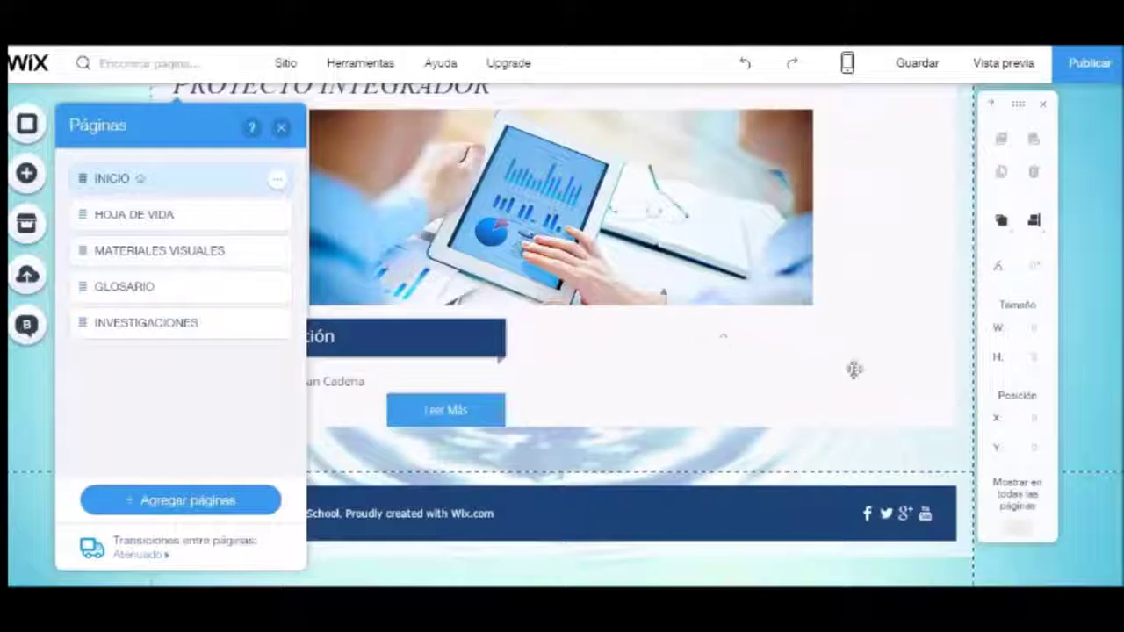
{"action": "left_click", "coordinate": [26, 174]}
{"action": "left_click", "coordinate": [95, 180]}
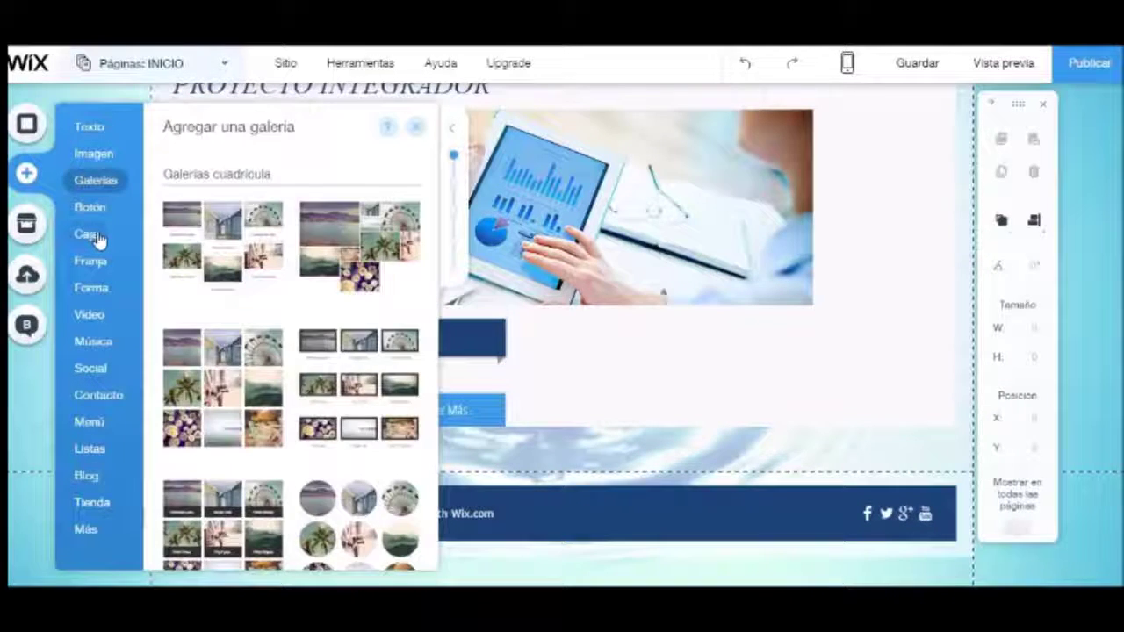
{"action": "left_click", "coordinate": [97, 235]}
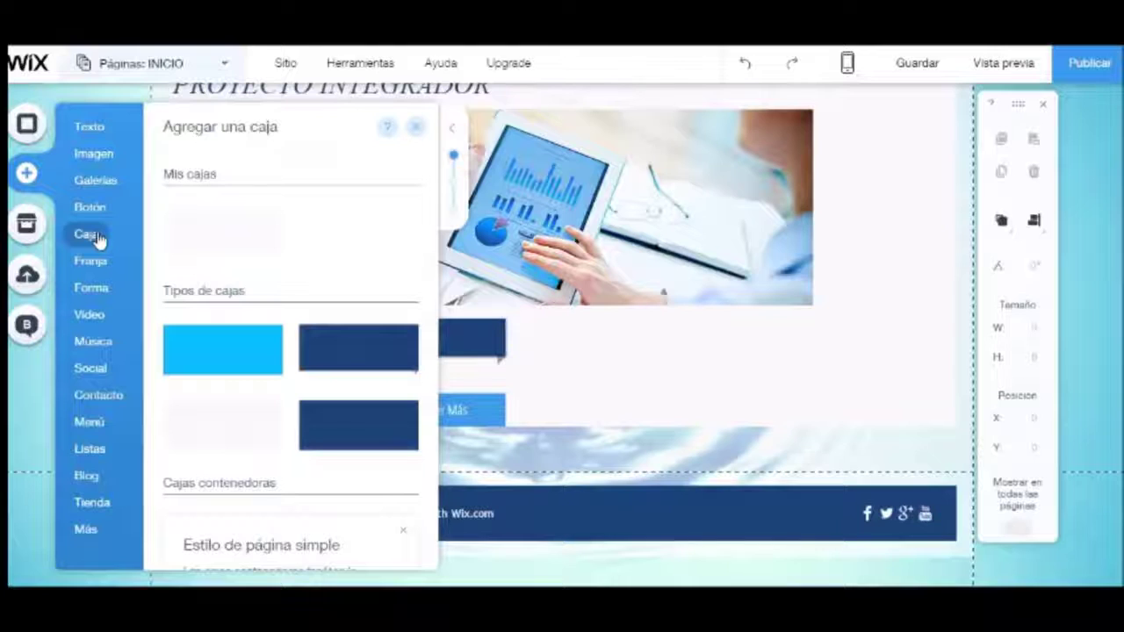
{"action": "scroll", "coordinate": [272, 359], "scroll_direction": "down", "scroll_amount": 4}
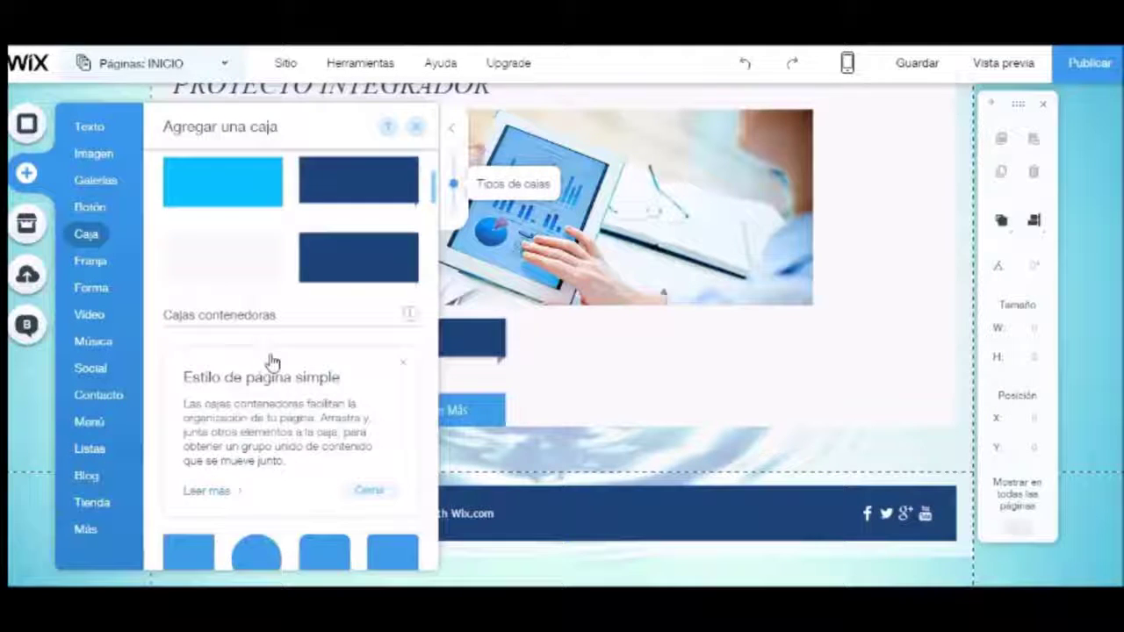
{"action": "scroll", "coordinate": [271, 360], "scroll_direction": "down", "scroll_amount": 2}
{"action": "scroll", "coordinate": [300, 362], "scroll_direction": "down", "scroll_amount": 2}
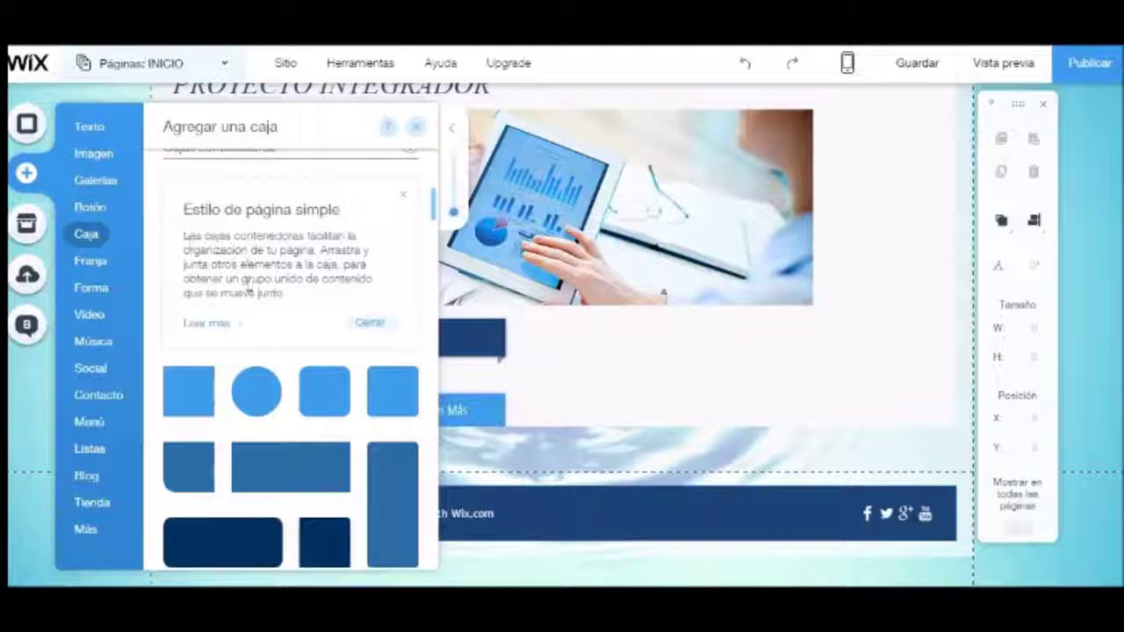
{"action": "scroll", "coordinate": [328, 351], "scroll_direction": "down", "scroll_amount": 12}
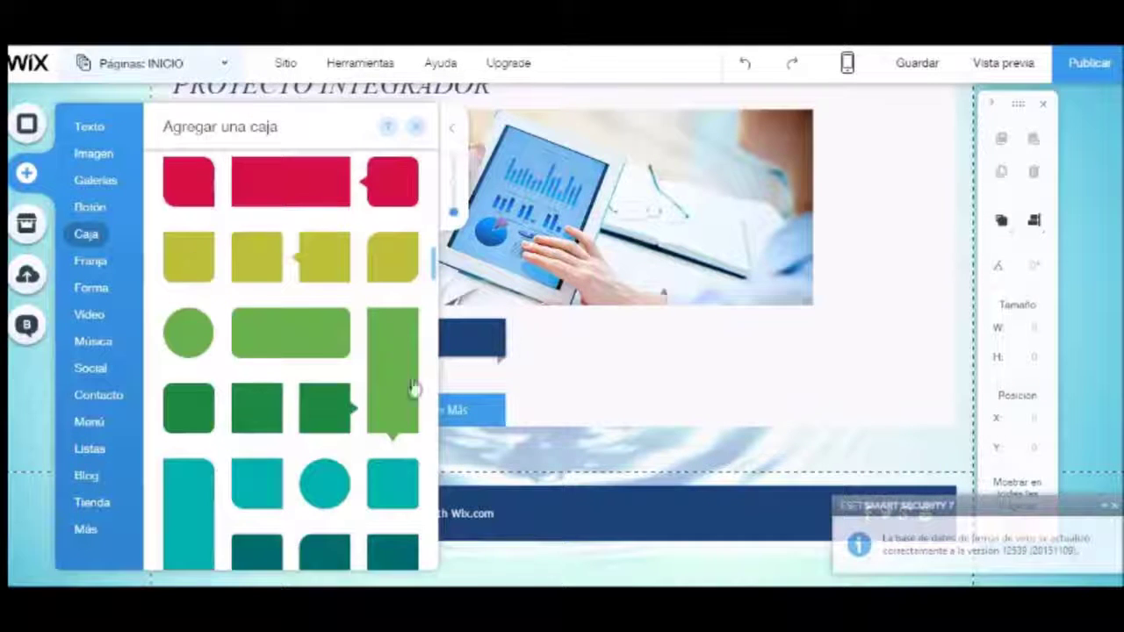
{"action": "scroll", "coordinate": [432, 367], "scroll_direction": "up", "scroll_amount": 3}
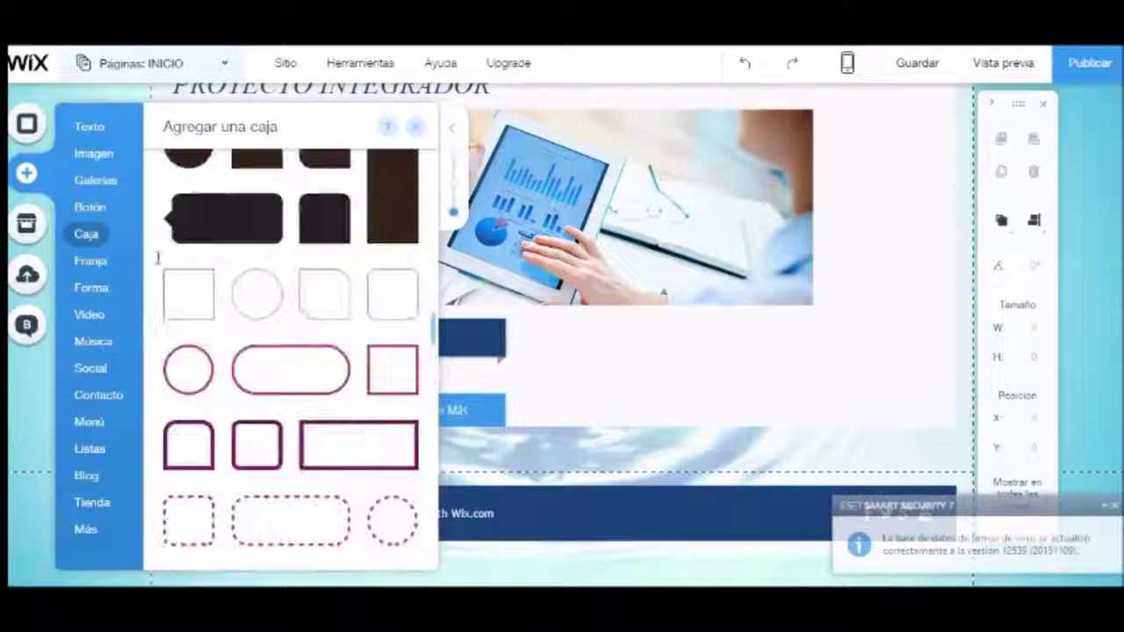
{"action": "left_click", "coordinate": [85, 262]}
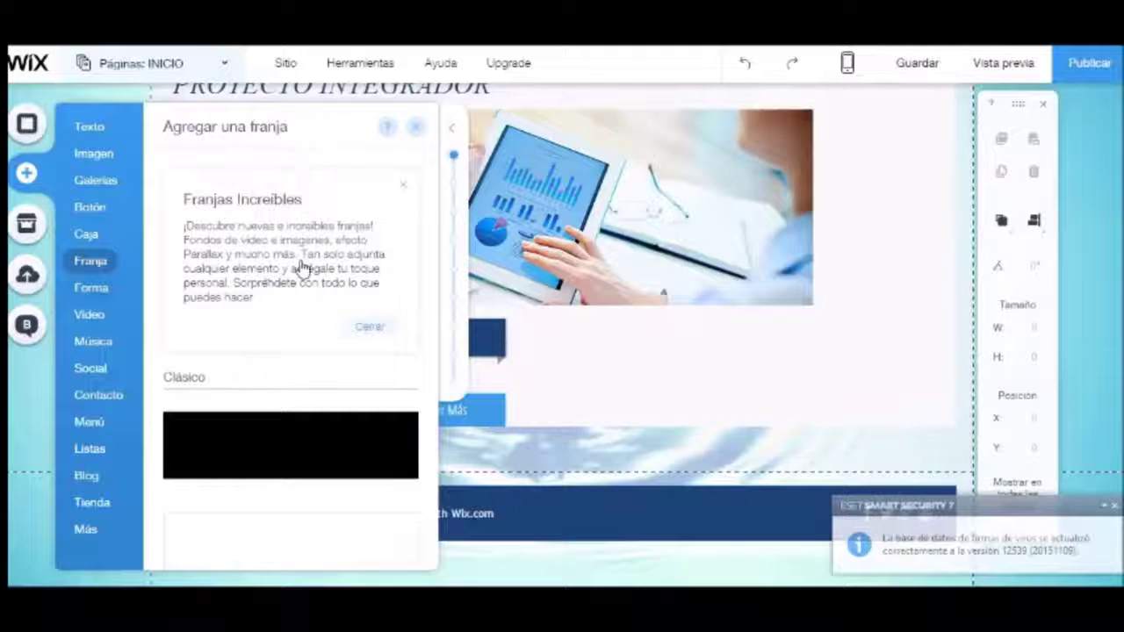
{"action": "left_click", "coordinate": [90, 315]}
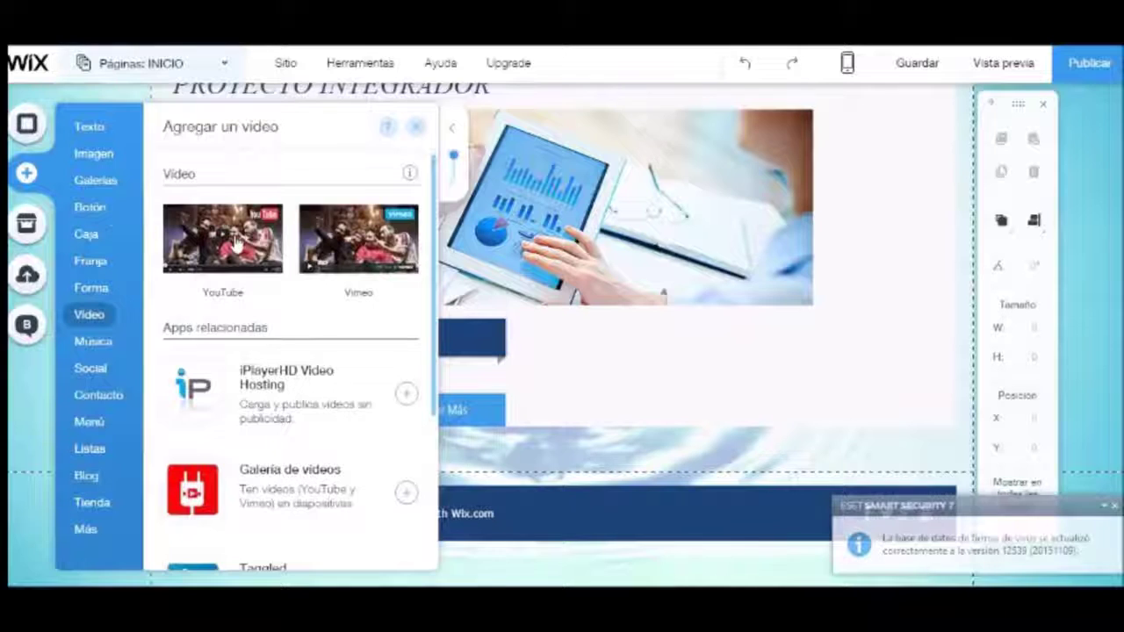
Add a YouTube video element showing the '¿QUÉ SON LAS TICs?' clip found by searching 'tics'
{"action": "left_click", "coordinate": [236, 247]}
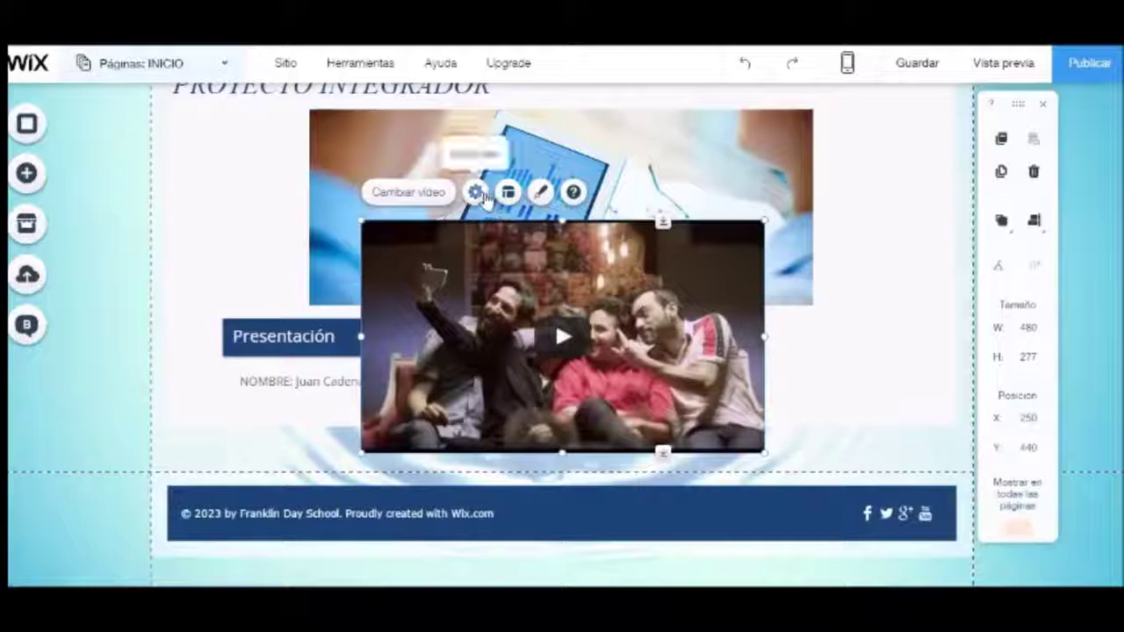
{"action": "left_click", "coordinate": [400, 195]}
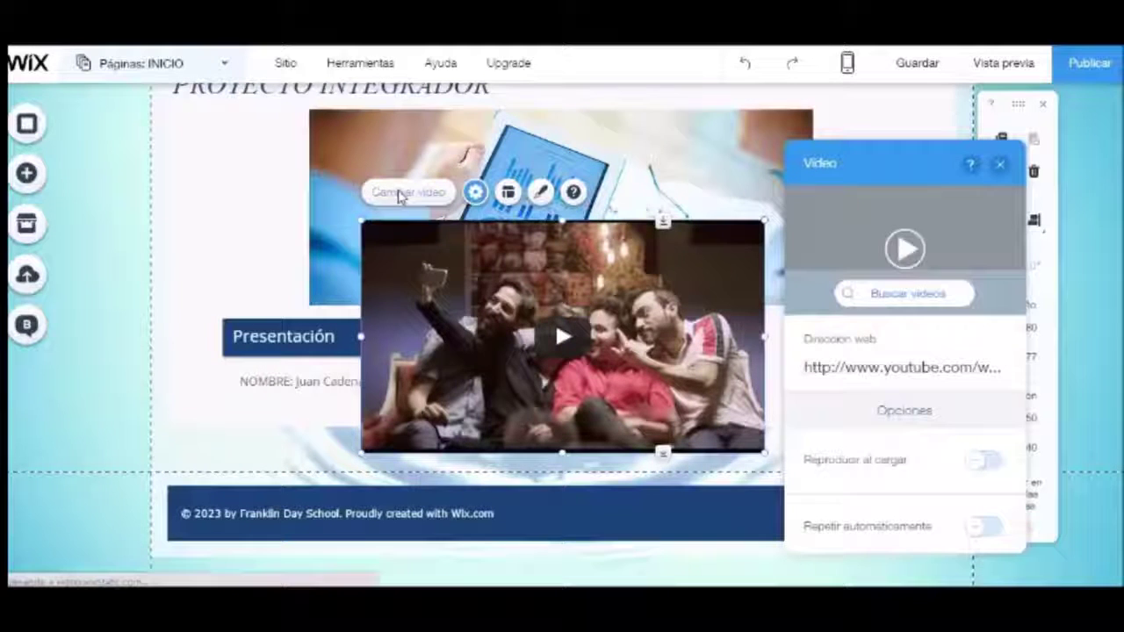
{"action": "left_click", "coordinate": [885, 300]}
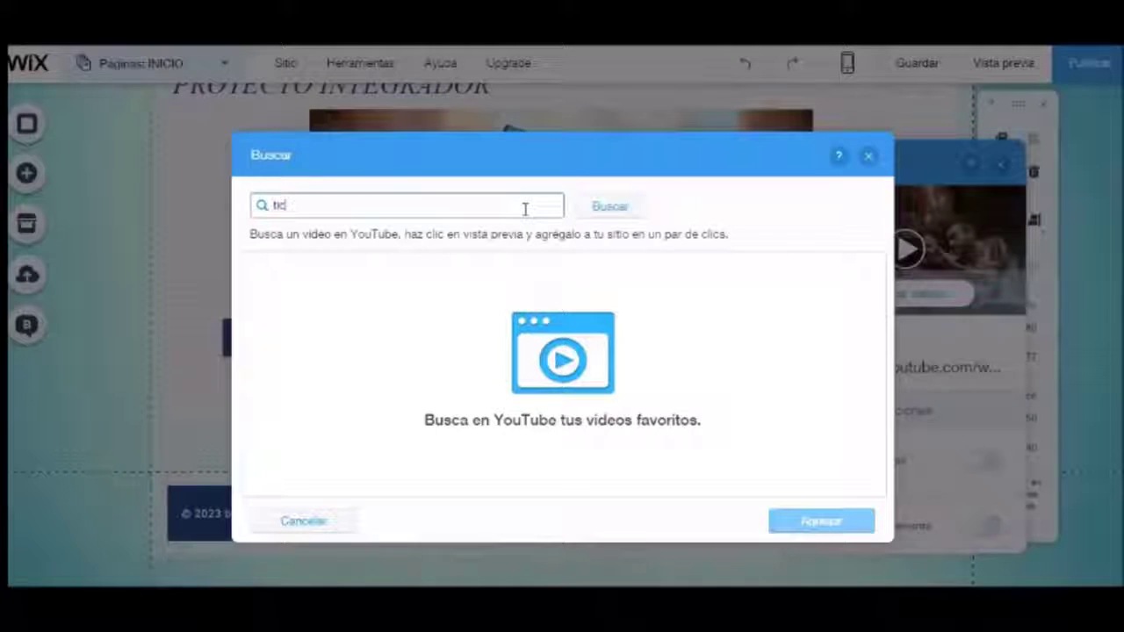
{"action": "left_click", "coordinate": [610, 207]}
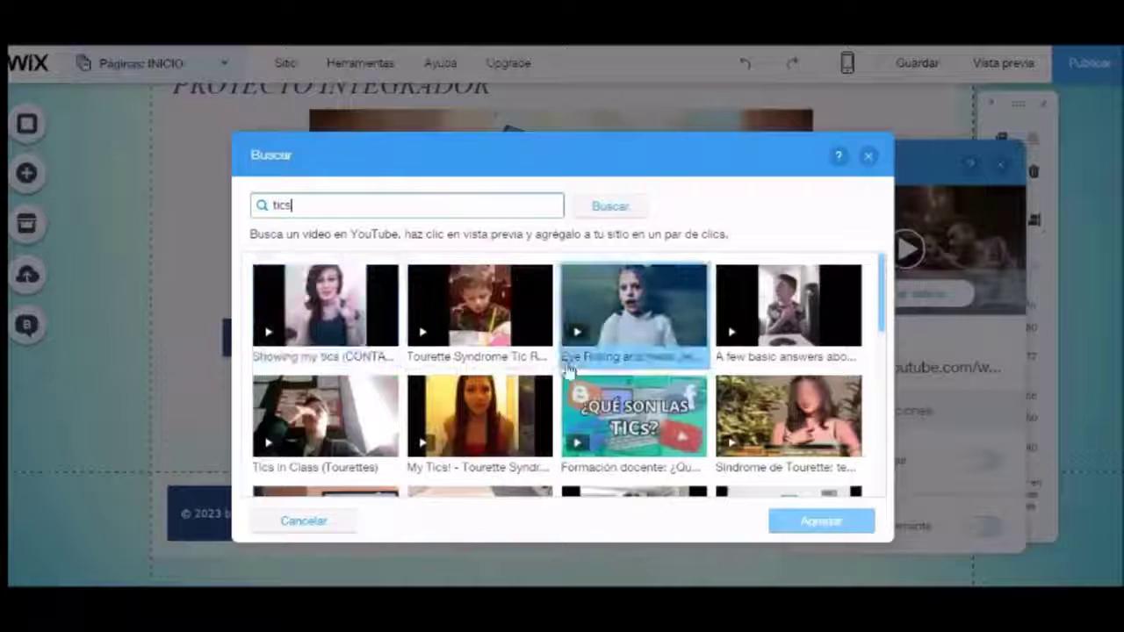
{"action": "left_click", "coordinate": [652, 424]}
{"action": "left_click", "coordinate": [841, 525]}
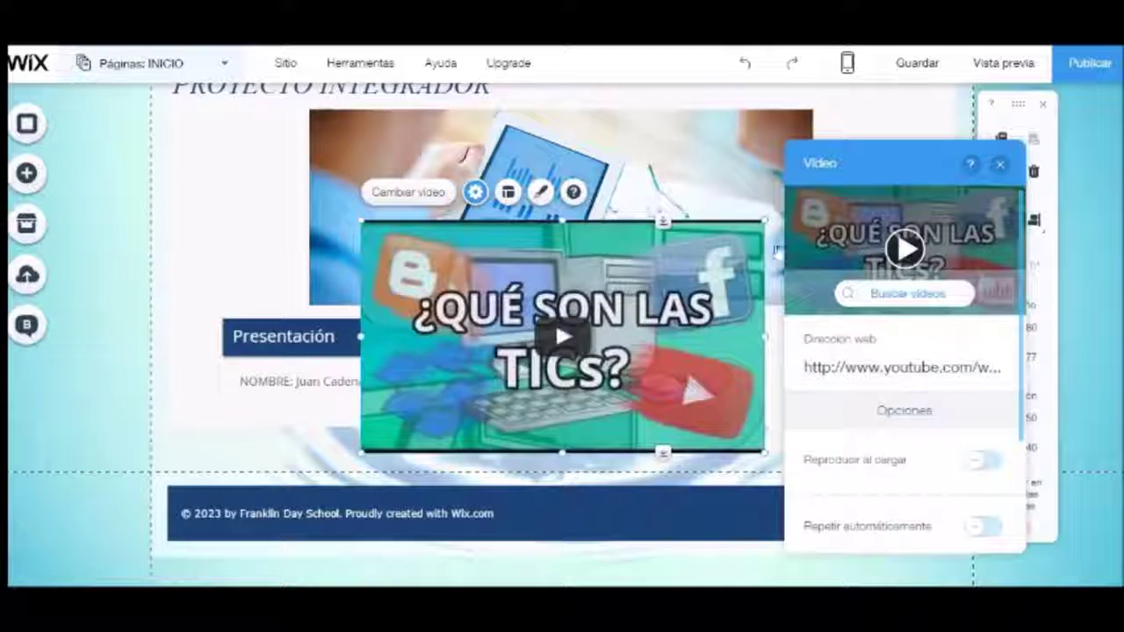
Shrink the TICs video and move it to the right of the Presentación block
{"action": "left_click_drag", "start_coordinate": [763, 221], "coordinate": [560, 285]}
{"action": "left_click", "coordinate": [533, 335]}
{"action": "left_click_drag", "start_coordinate": [526, 351], "coordinate": [1001, 297]}
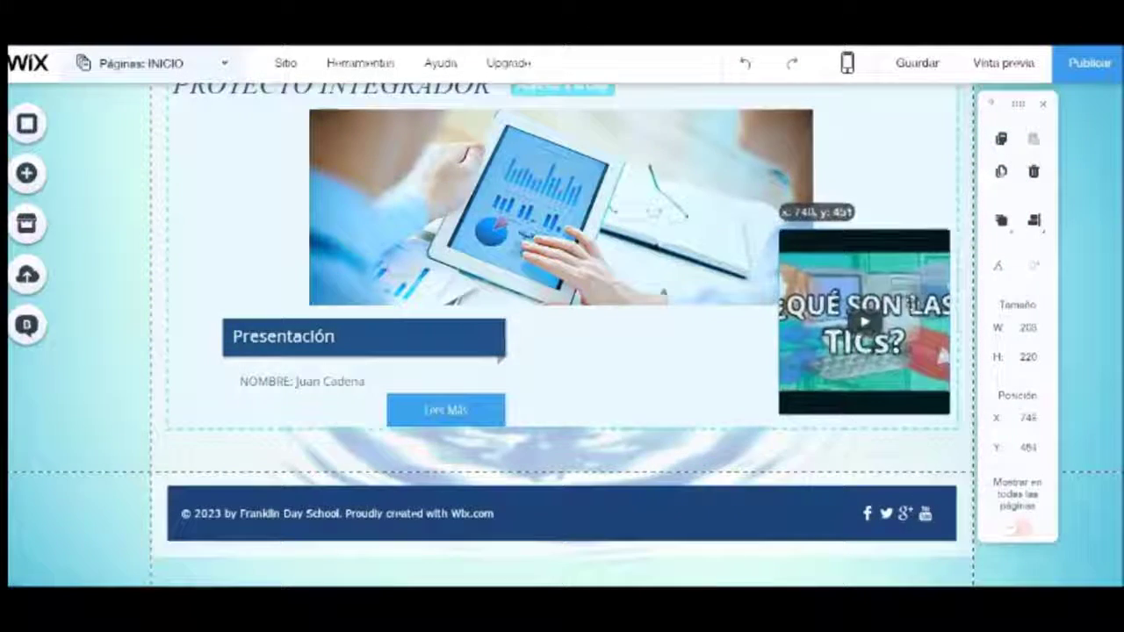
Make the content strip taller, lower the video beside Leer Más and widen it to 213 by 220
{"action": "left_click", "coordinate": [238, 301]}
{"action": "left_click_drag", "start_coordinate": [556, 428], "coordinate": [567, 477]}
{"action": "left_click_drag", "start_coordinate": [918, 136], "coordinate": [855, 286]}
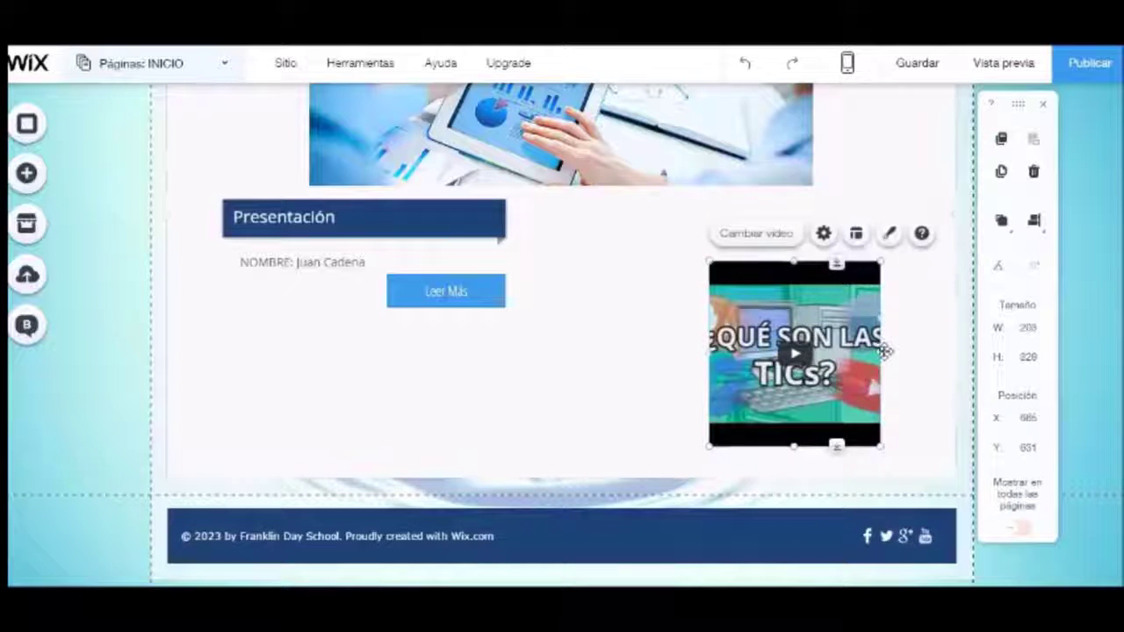
{"action": "left_click", "coordinate": [885, 351]}
{"action": "left_click", "coordinate": [878, 351]}
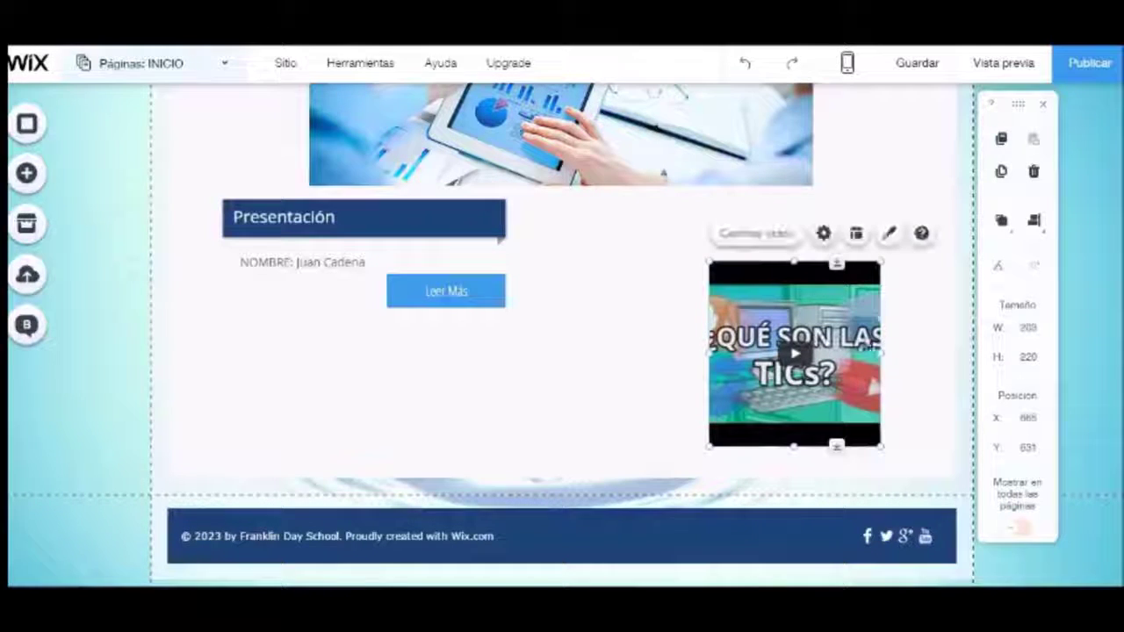
{"action": "left_click_drag", "start_coordinate": [887, 349], "coordinate": [890, 350]}
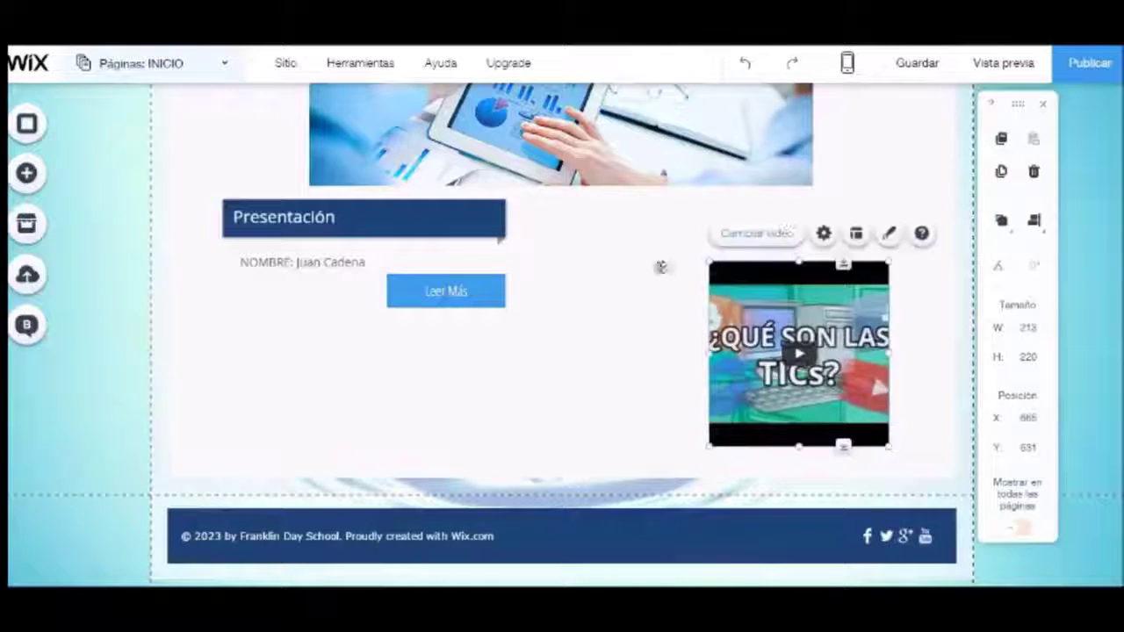